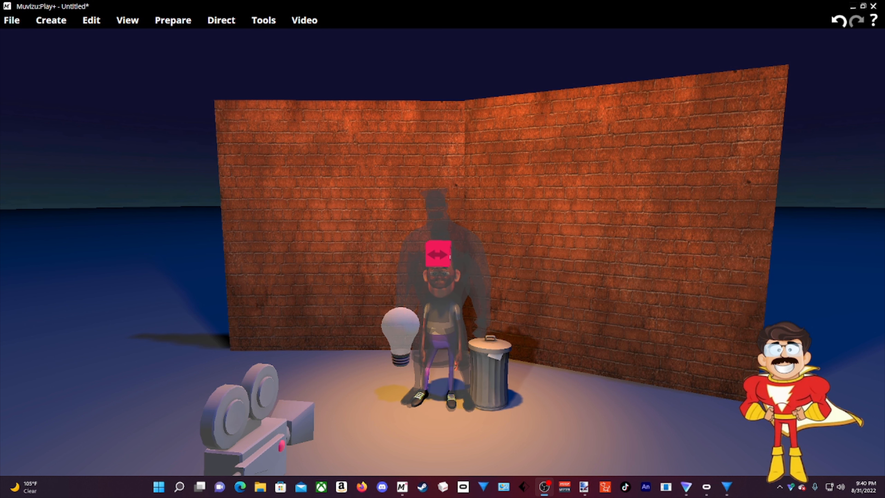
- Move the two hidden Centurion Bill characters away from the visible Joe, toward the camera side of the set
click(441, 204)
drag(440, 205, 309, 208)
click(446, 228)
drag(446, 228, 299, 235)
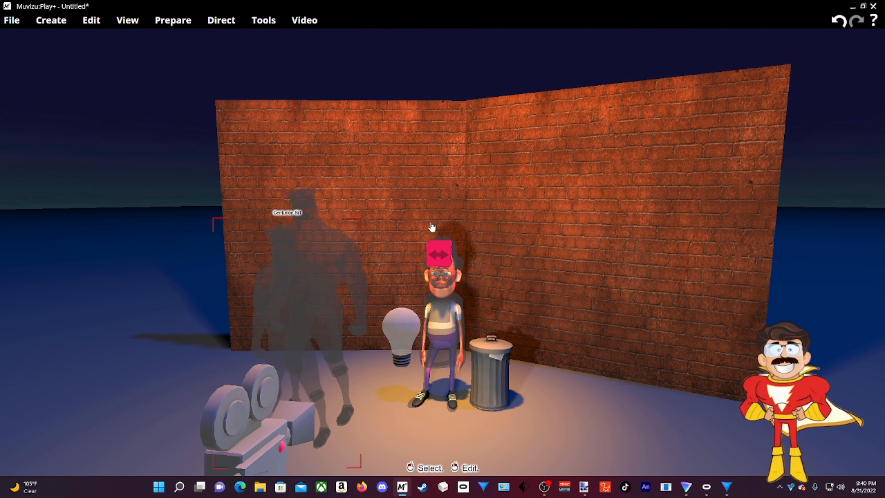
- Move the hidden Joe out from behind the visible Joe to the wall beside the trash can
right_drag(438, 321, 454, 319)
right_drag(436, 268, 401, 268)
middle_drag(401, 268, 453, 268)
drag(453, 268, 449, 226)
drag(410, 299, 472, 355)
middle_drag(472, 355, 221, 294)
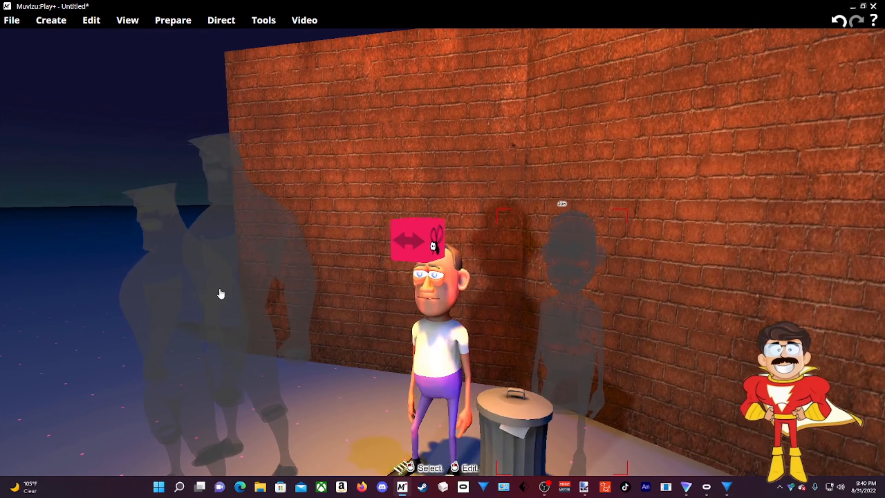
- Separate the two overlapping hidden Centurion Bills by moving one closer to the visible Joe
click(262, 250)
drag(262, 240, 356, 241)
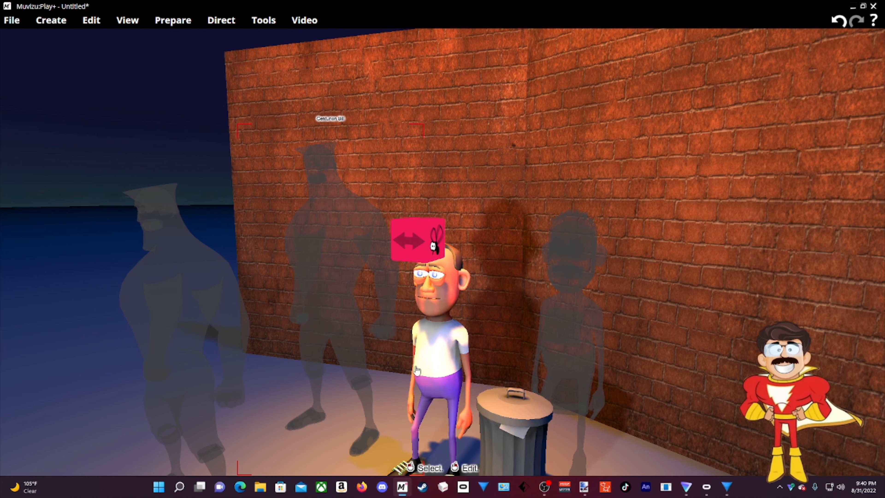
middle_drag(670, 449, 359, 281)
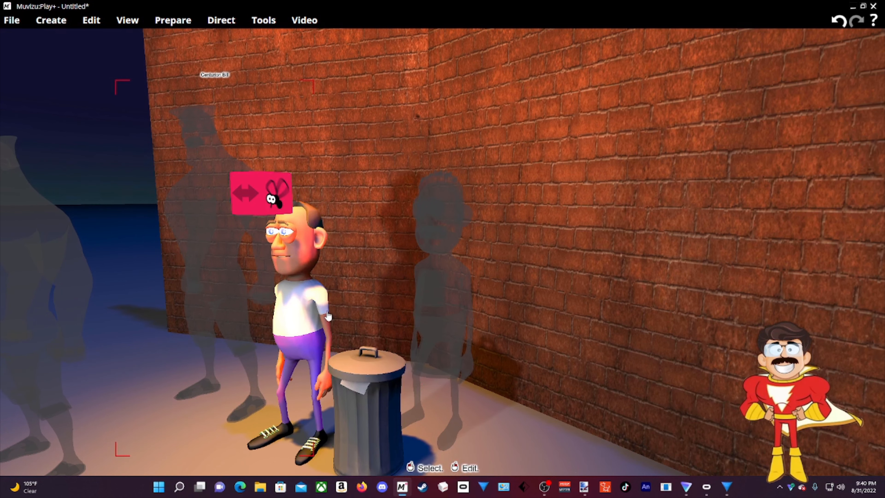
- Edit the hidden Joe beside the trash can, turn his Visible property on, and turn it off again
click(326, 314)
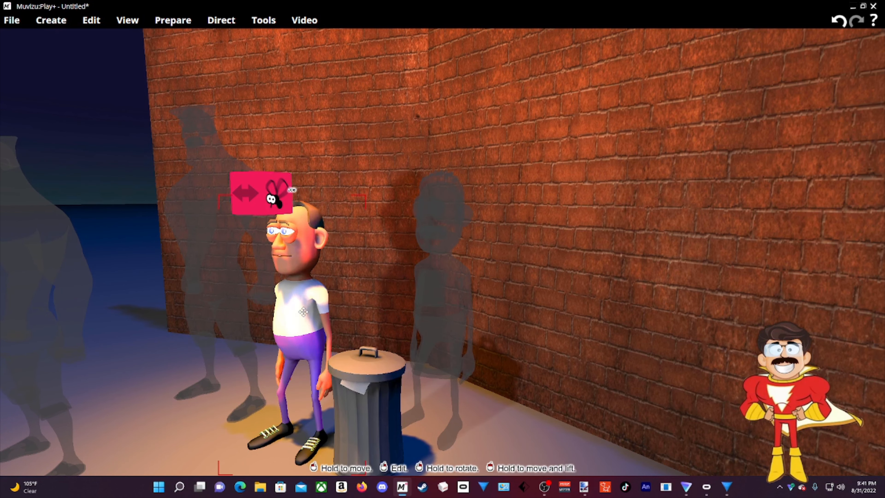
click(445, 286)
right_click(446, 293)
click(484, 302)
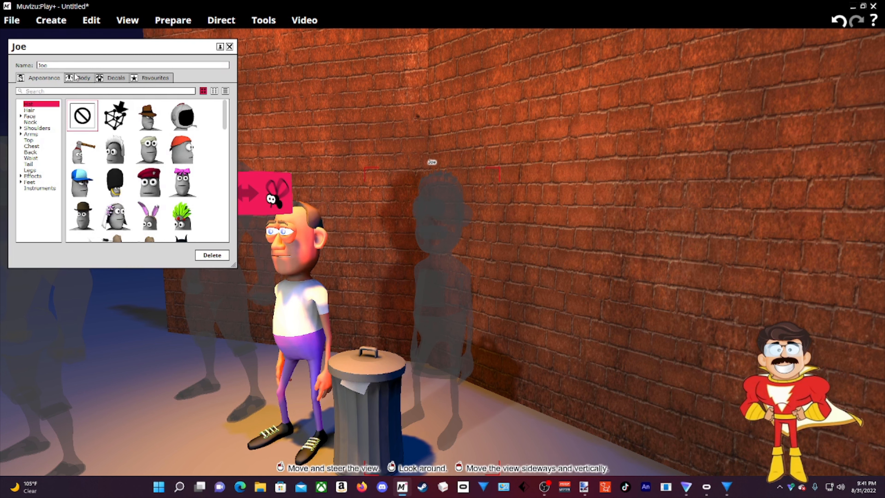
click(78, 78)
click(79, 100)
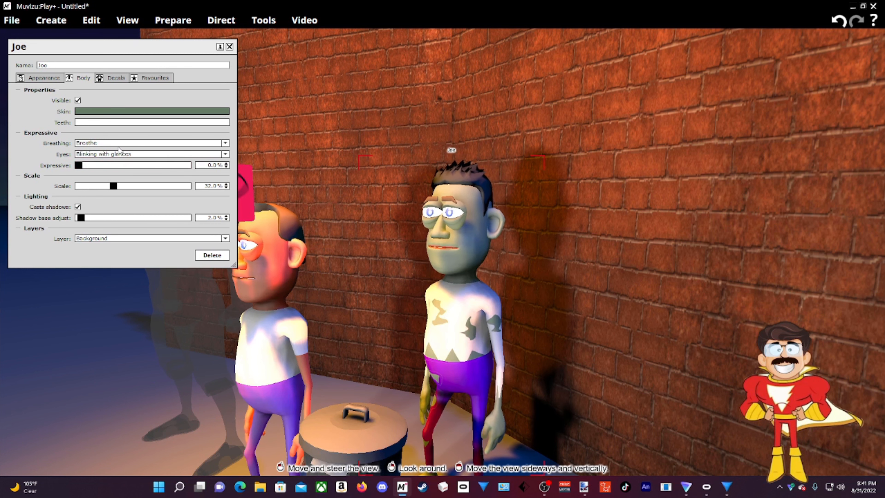
click(78, 101)
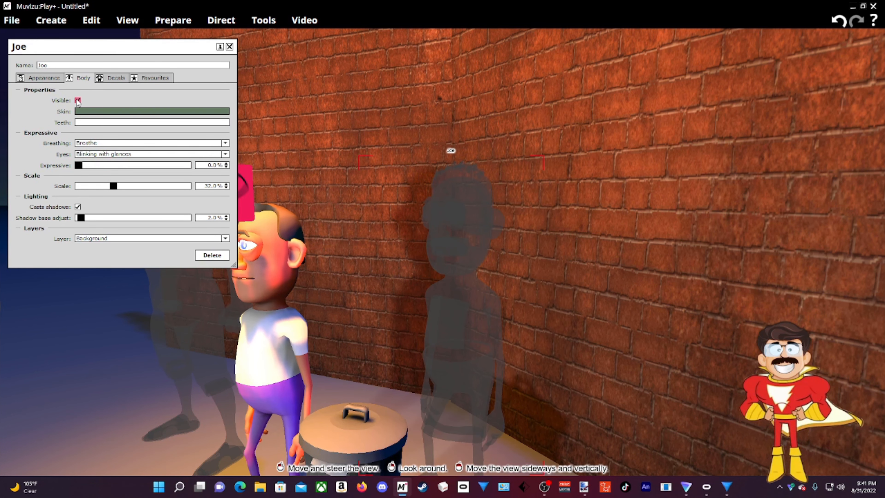
- Close Joe's properties and turn on the Visible property of the hidden Centurion Bill nearer the wall
mouse_move(401, 221)
mouse_down()
mouse_move(401, 178)
mouse_move(407, 235)
mouse_up()
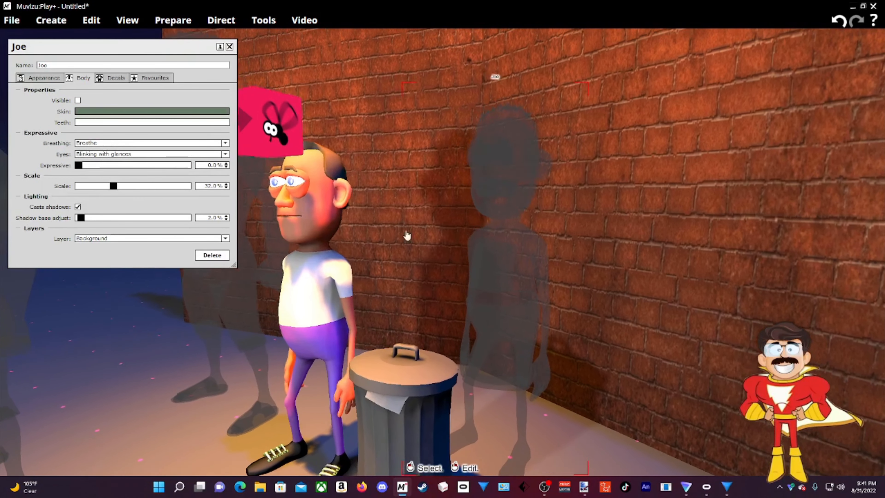
right_drag(512, 266, 490, 272)
drag(489, 272, 376, 323)
drag(507, 348, 510, 313)
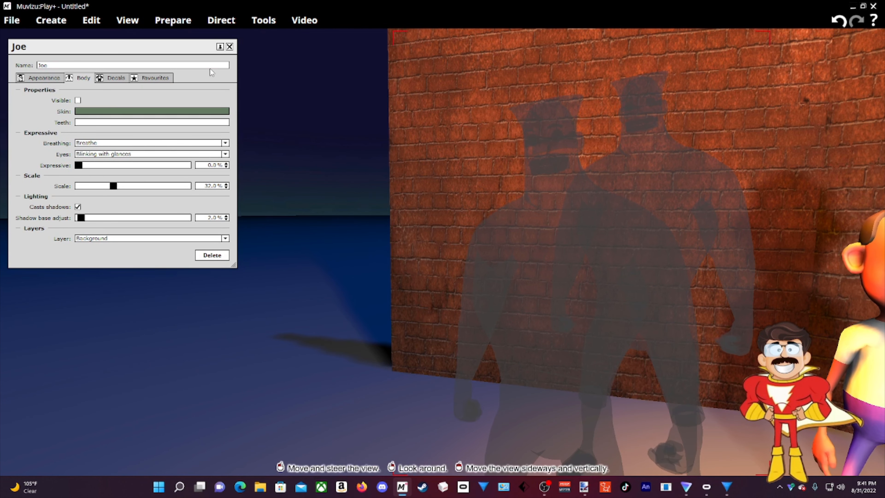
click(230, 47)
drag(473, 148, 470, 149)
right_click(595, 199)
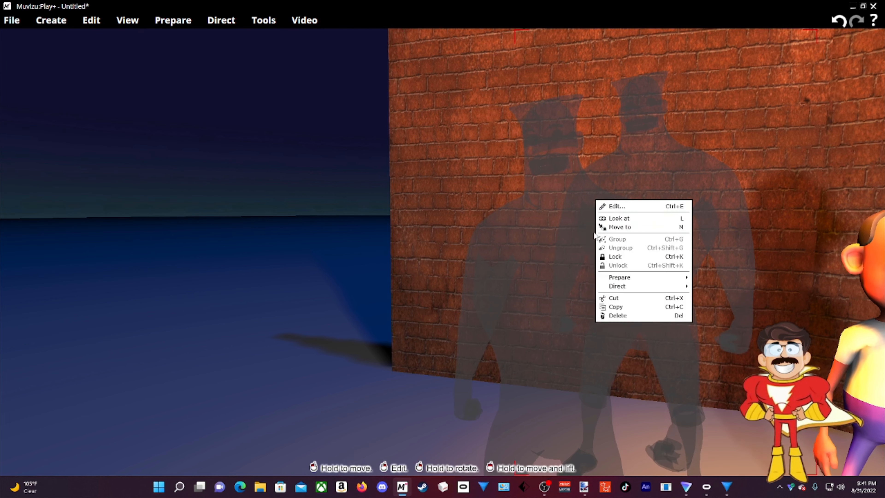
click(608, 204)
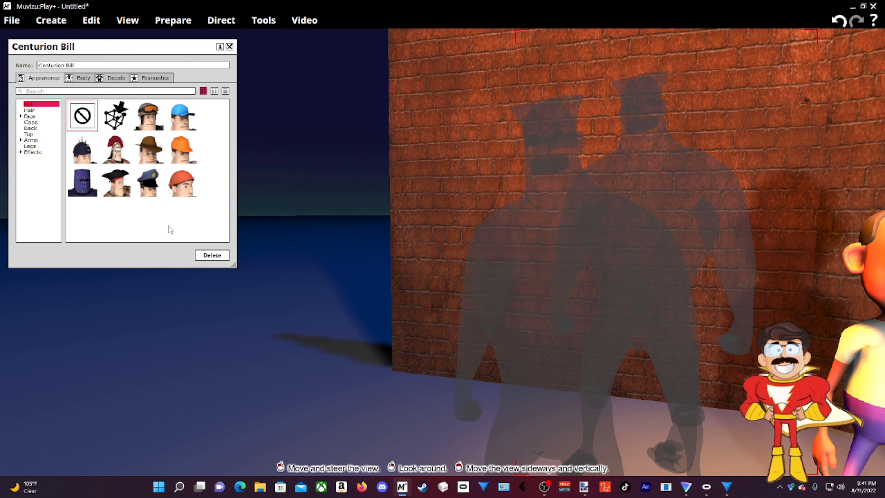
click(89, 78)
click(78, 100)
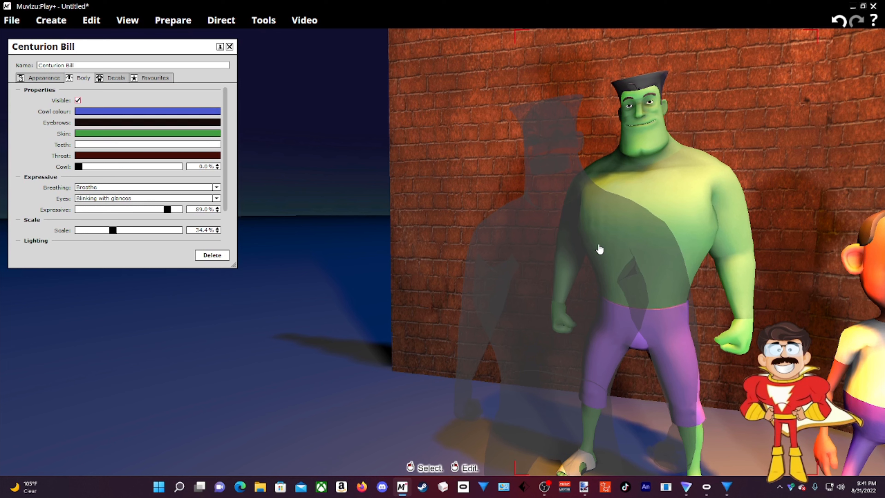
- Turn on the Visible property of the remaining hidden Centurion Bill farther from the wall
drag(641, 204, 536, 196)
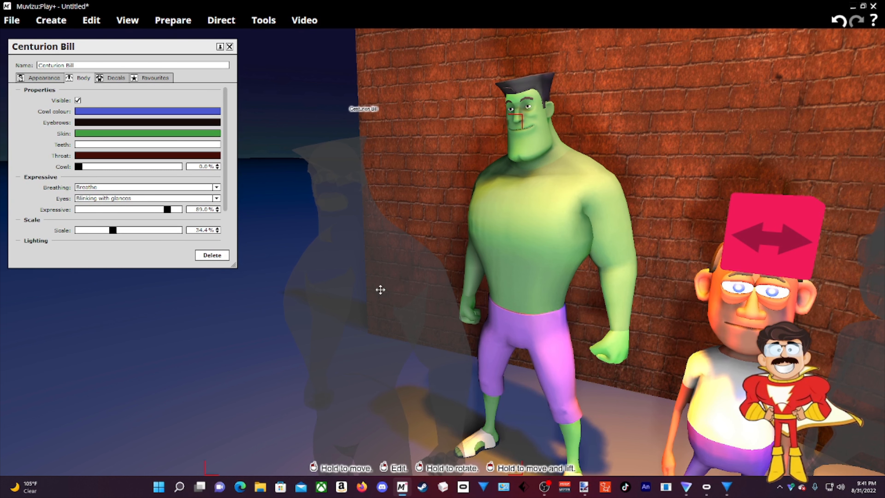
right_click(358, 248)
click(379, 261)
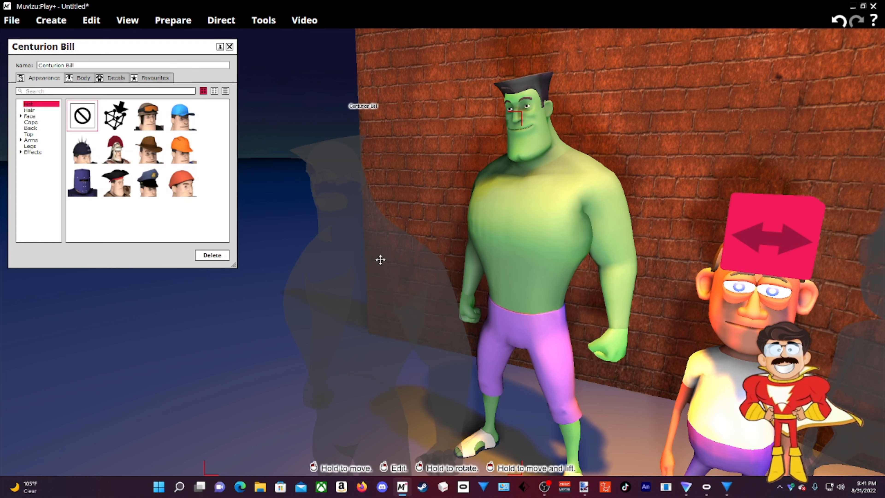
click(83, 78)
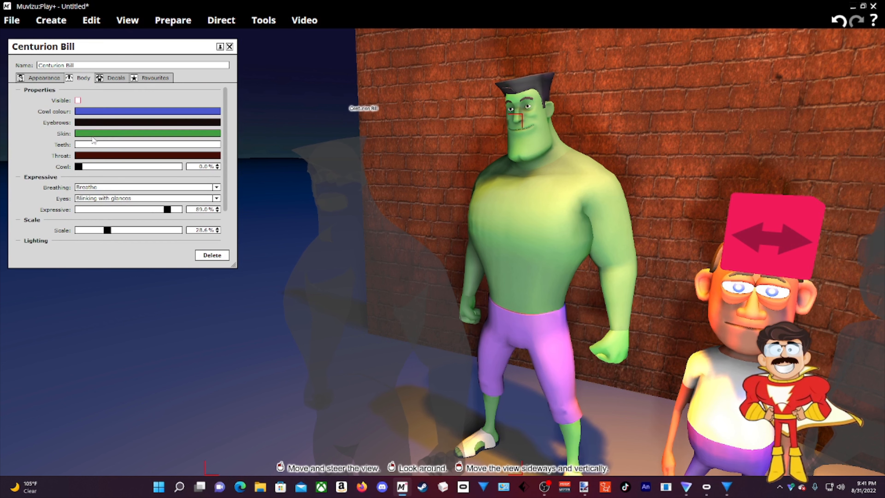
click(78, 100)
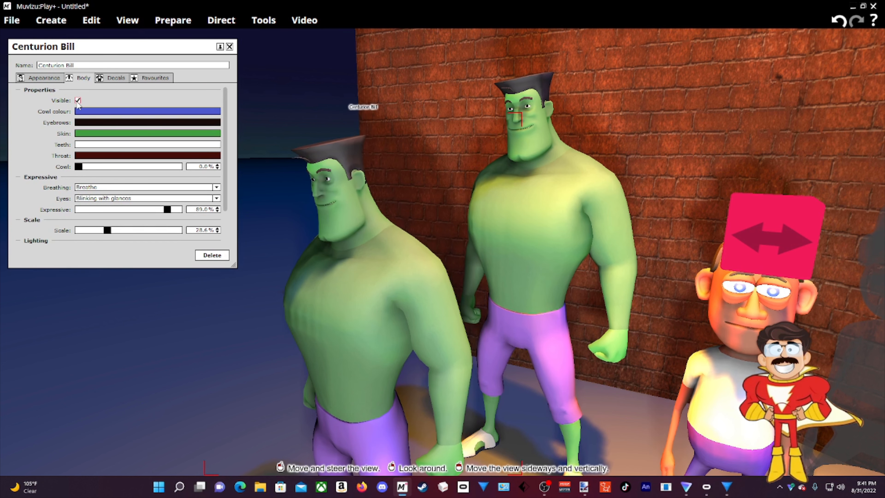
- Switch the Visible property of the hidden Joe by the trash can on and back off
drag(186, 401, 241, 399)
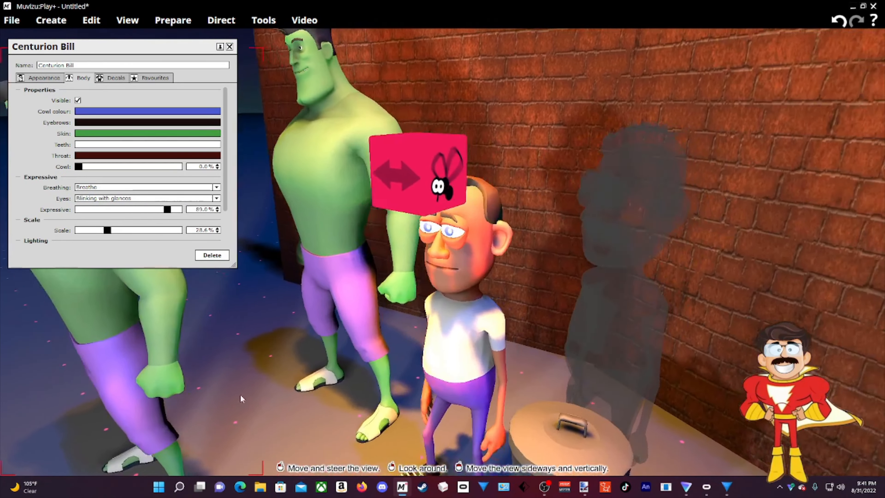
click(417, 313)
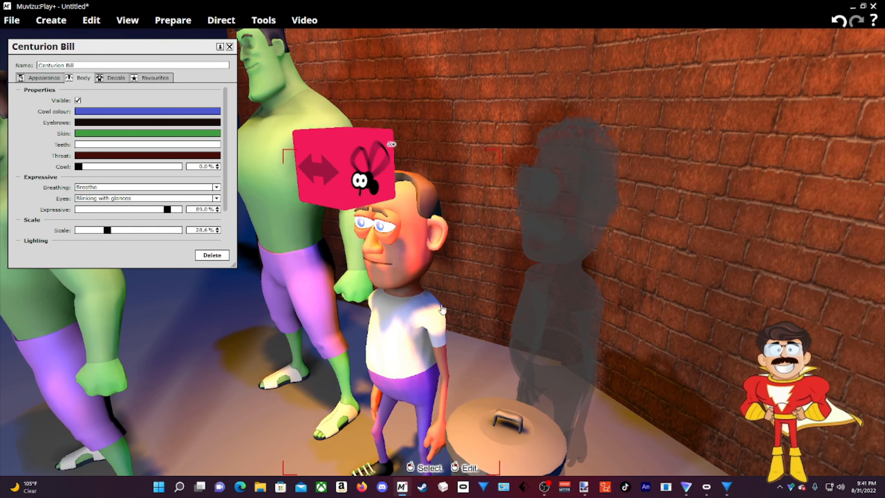
drag(622, 439, 733, 450)
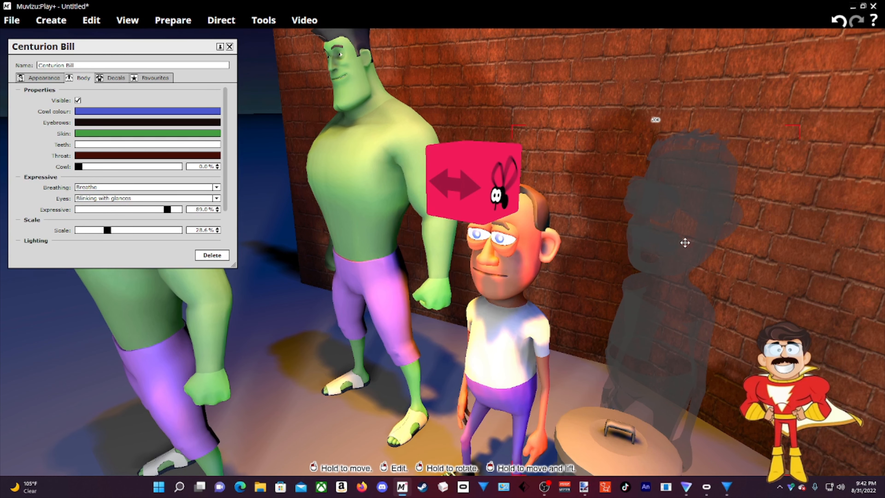
right_click(666, 256)
click(670, 271)
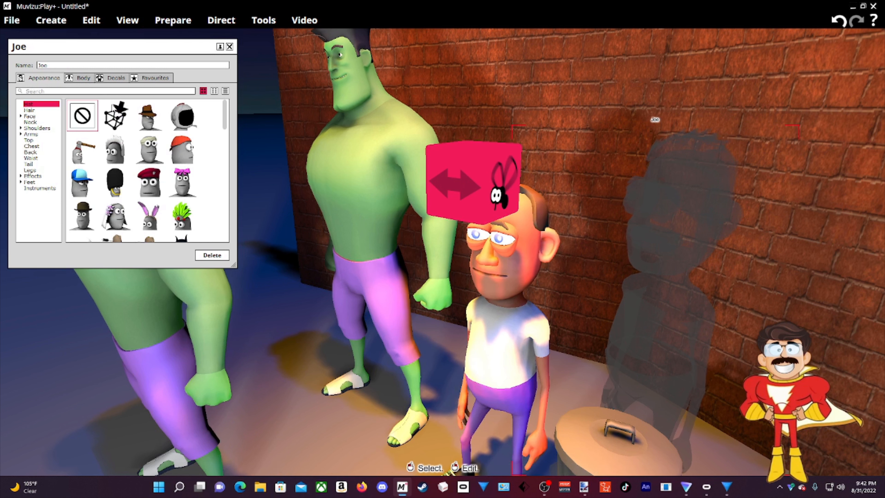
click(83, 77)
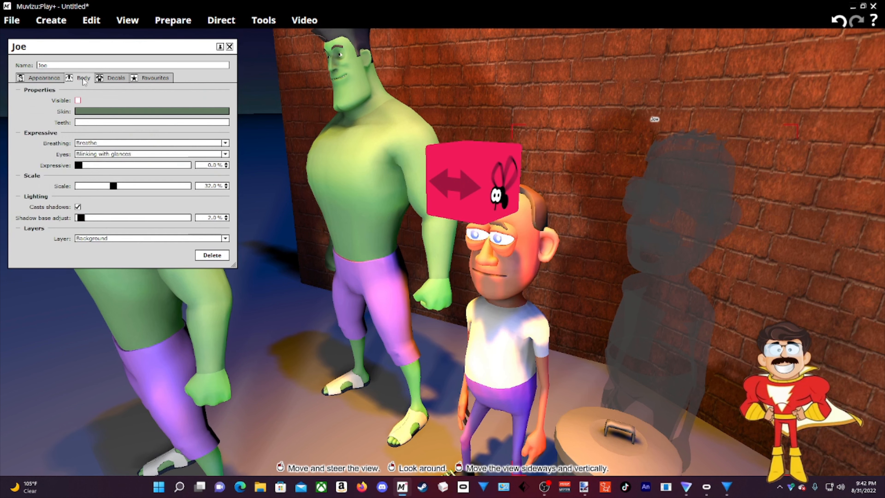
click(78, 101)
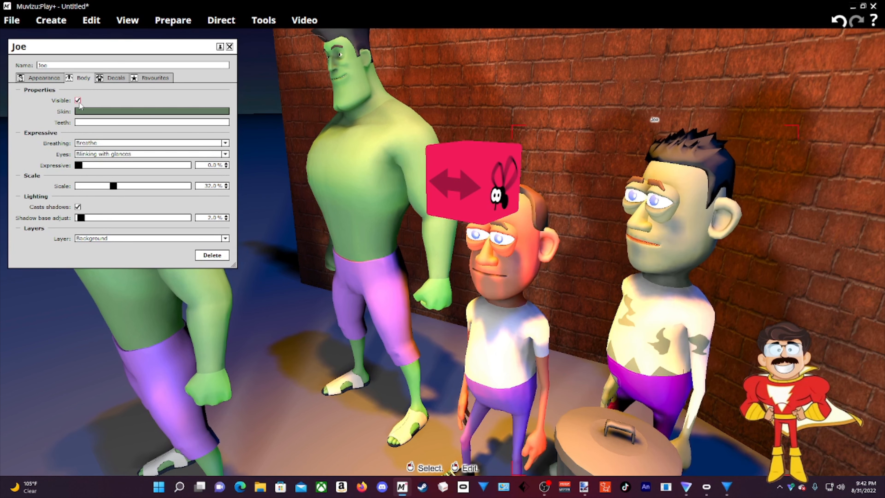
click(78, 101)
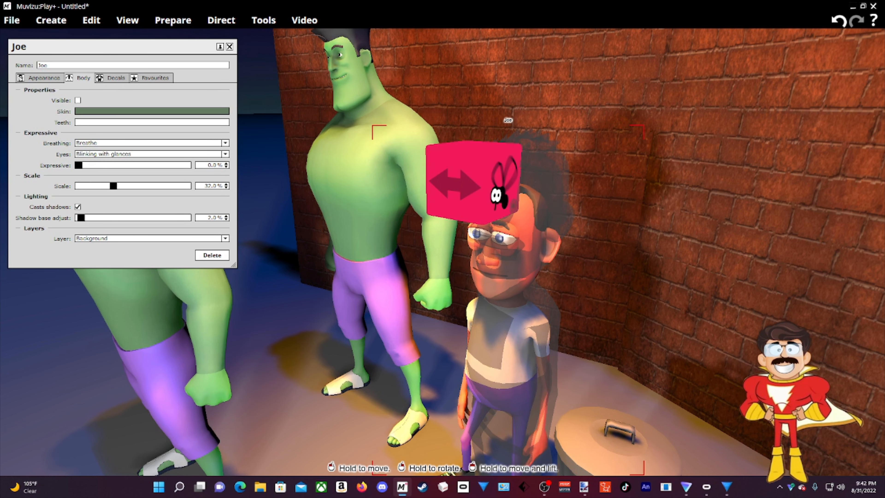
- Move the hidden Joe off the visible Joe to the spot behind the trash can
middle_drag(587, 263, 492, 274)
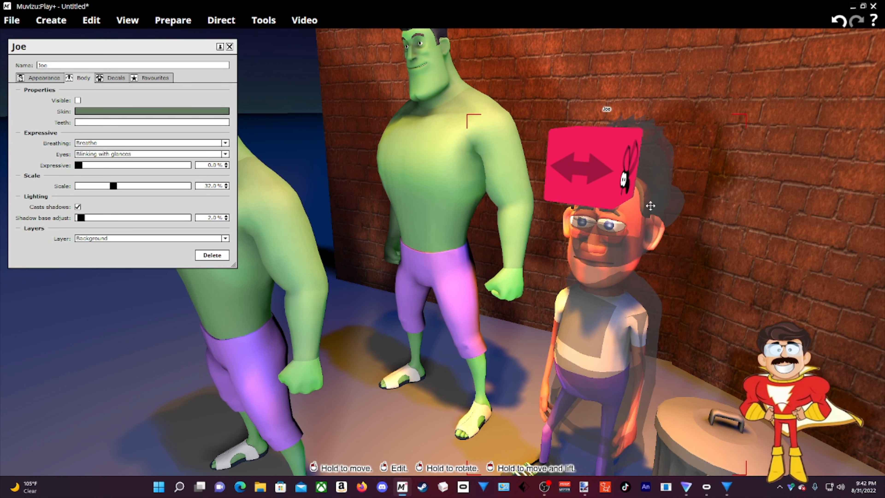
drag(648, 206, 753, 210)
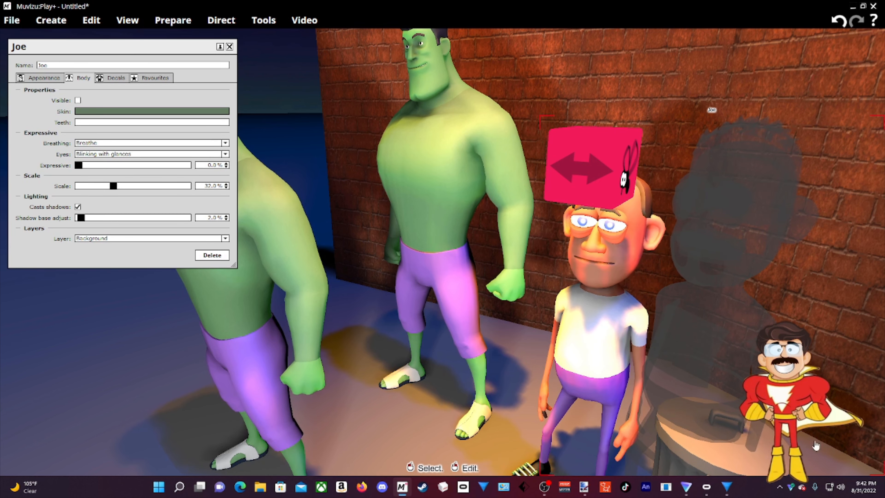
middle_drag(258, 101, 299, 82)
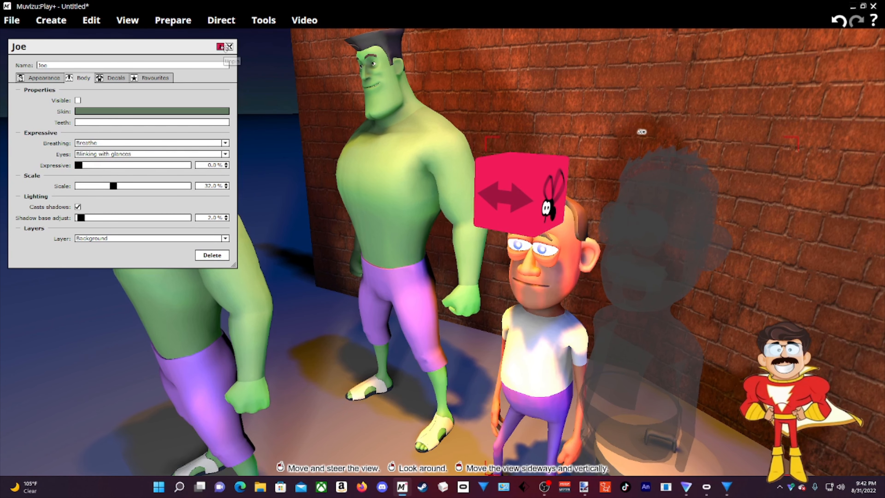
- Close the open edit windows for Joe and both Centurion Bills
click(464, 194)
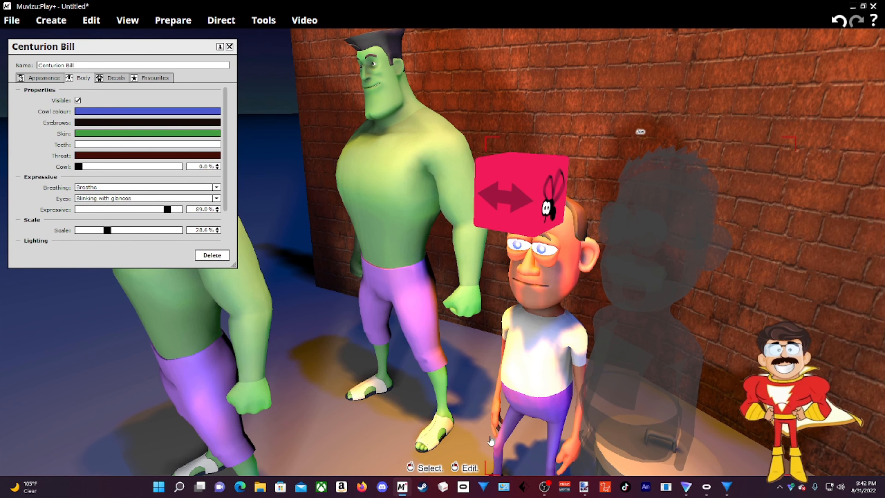
click(230, 46)
middle_drag(389, 396, 432, 422)
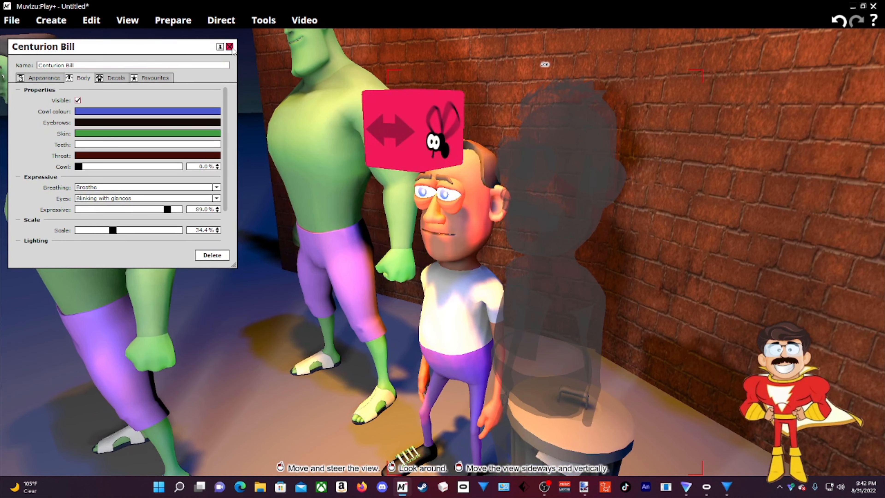
click(230, 47)
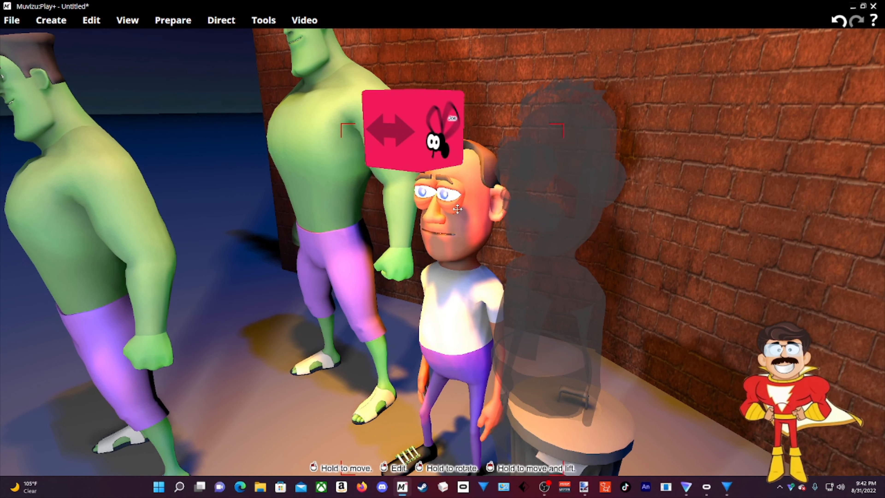
- Open the visible Joe's prepare properties and set the Track to Visible
right_click(458, 209)
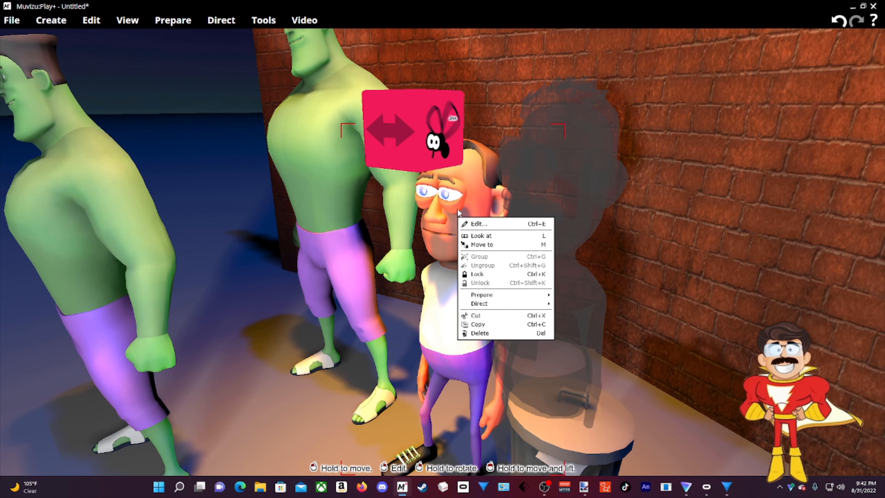
mouse_move(502, 303)
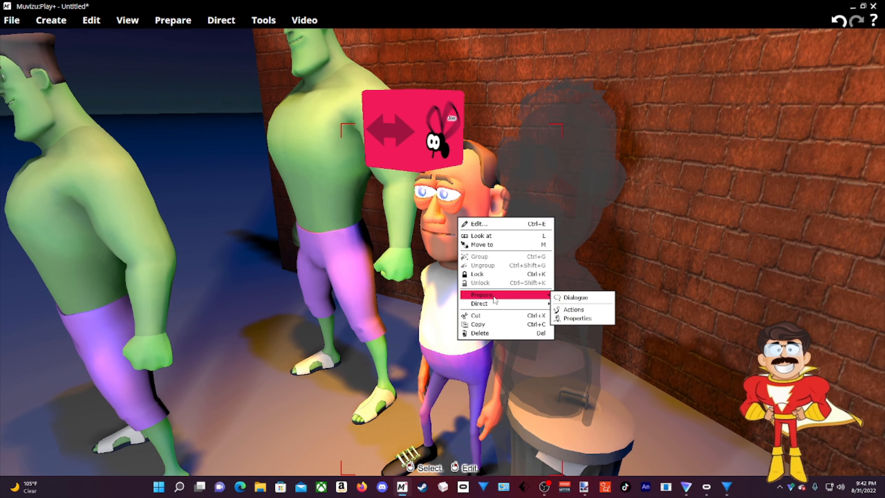
click(579, 319)
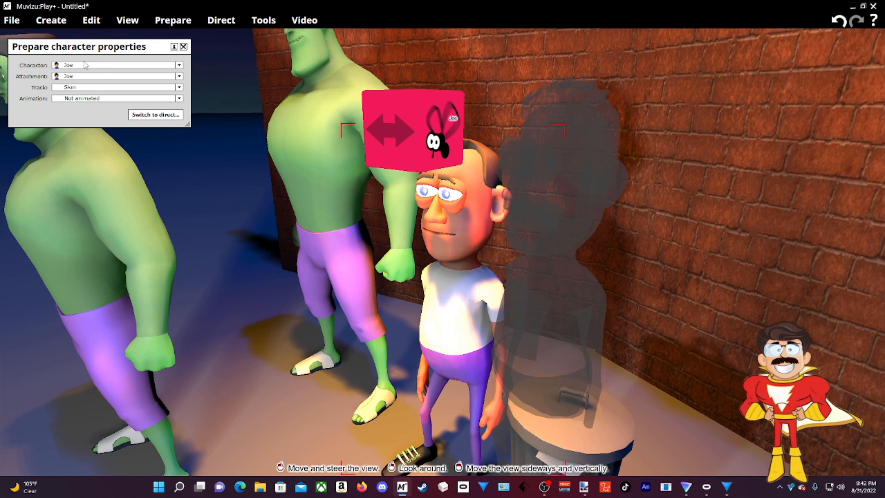
drag(80, 46, 128, 86)
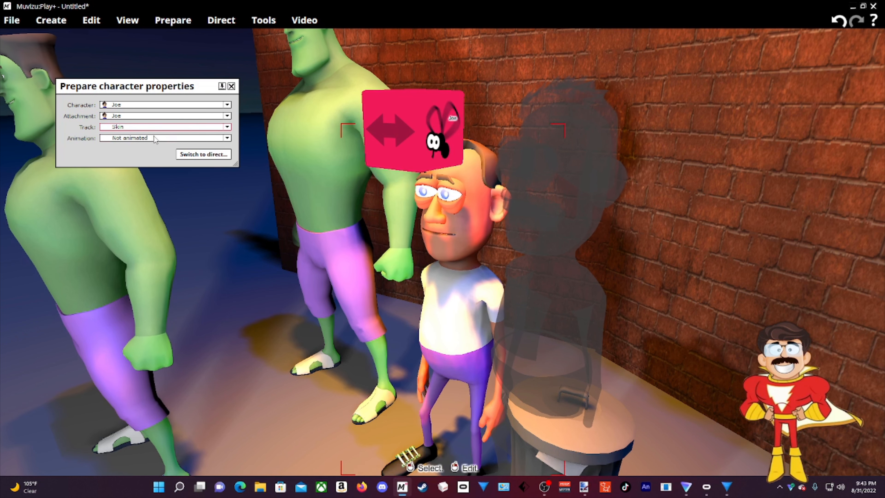
click(138, 128)
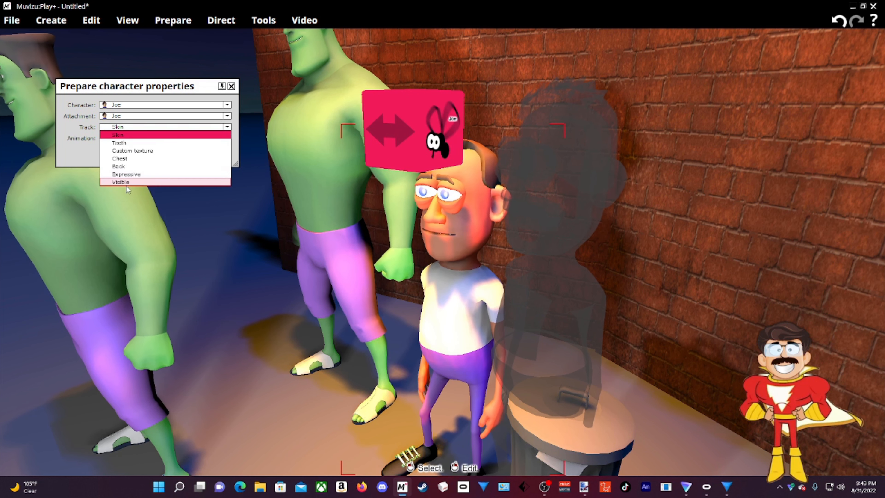
click(82, 156)
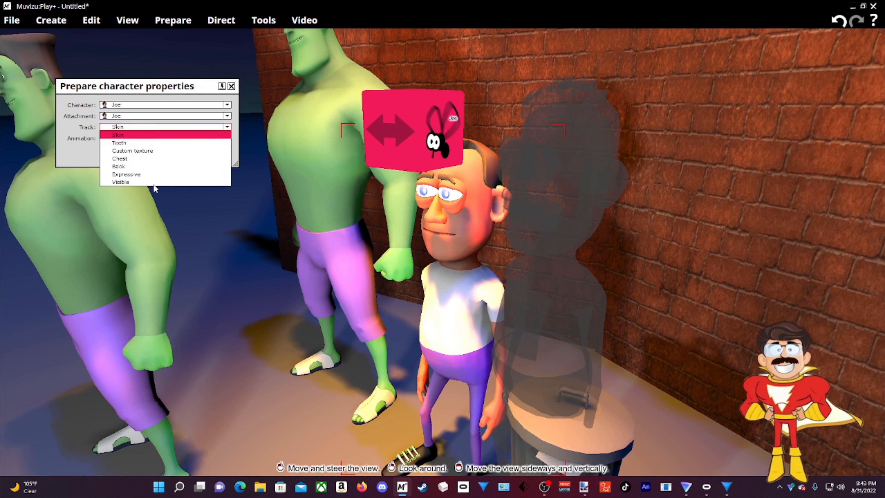
click(149, 182)
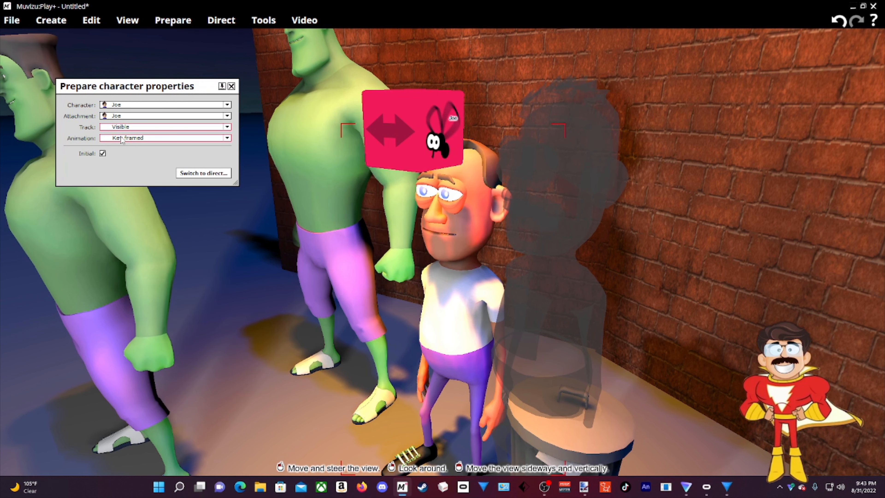
- Switch Joe's Visible track to directing and scrub the timeline to his key frame at frame 67
click(204, 173)
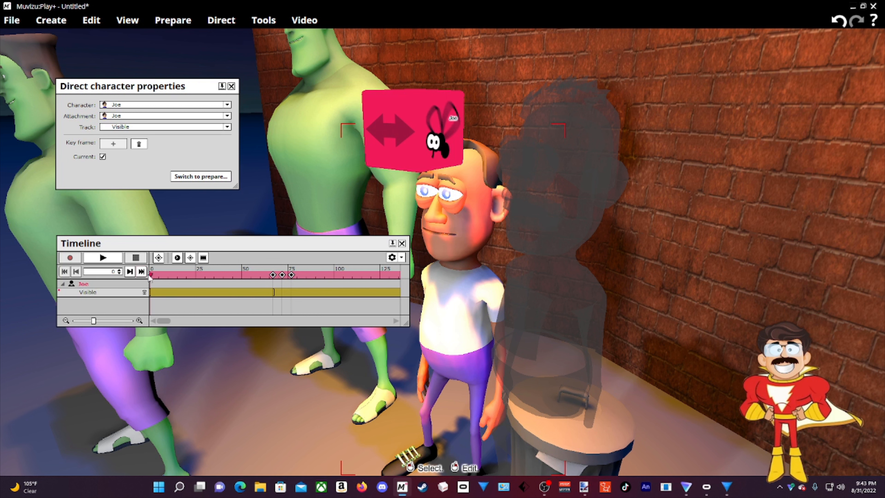
drag(151, 274, 261, 275)
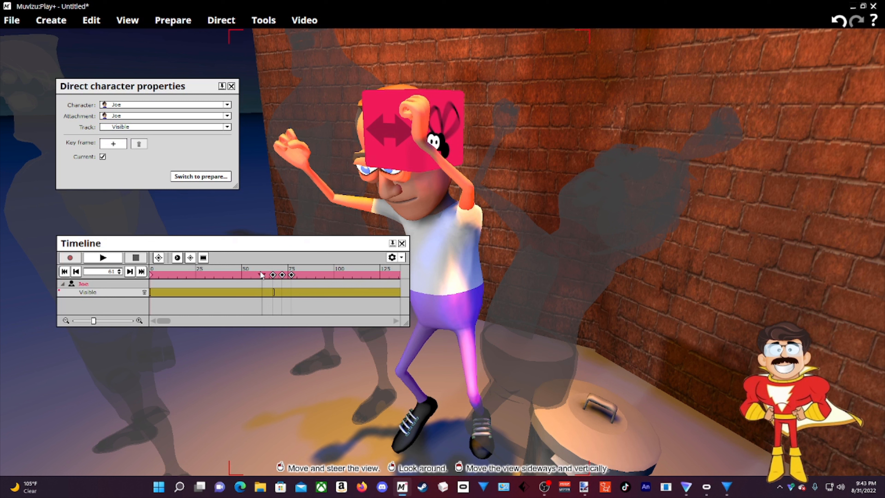
drag(263, 275, 273, 274)
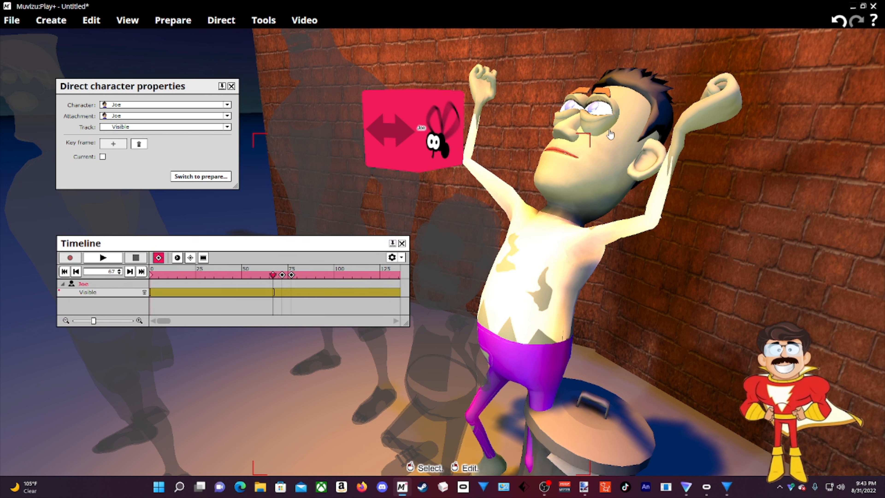
- Open the character properties of the shirtless Joe by the trash can and switch them to directing
right_click(604, 143)
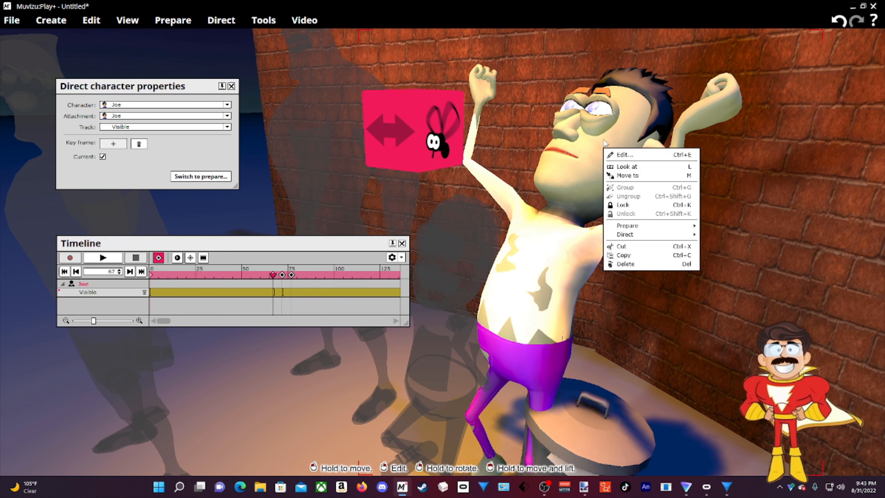
mouse_move(635, 225)
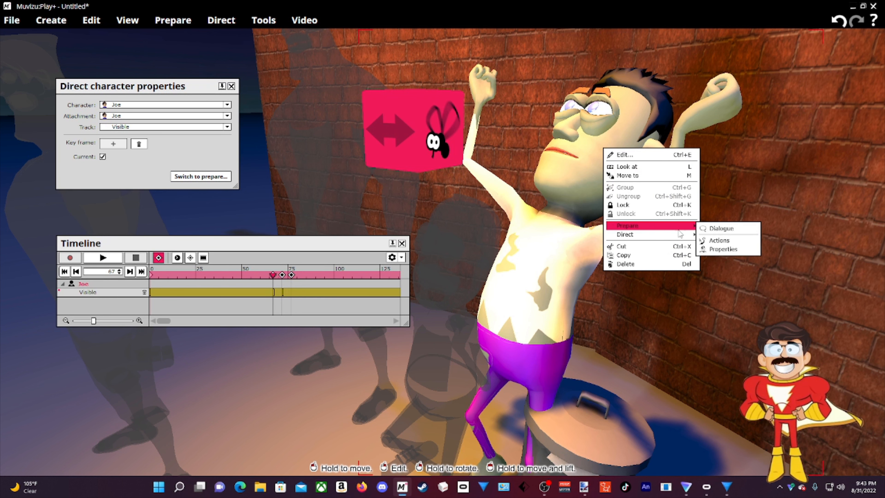
click(723, 249)
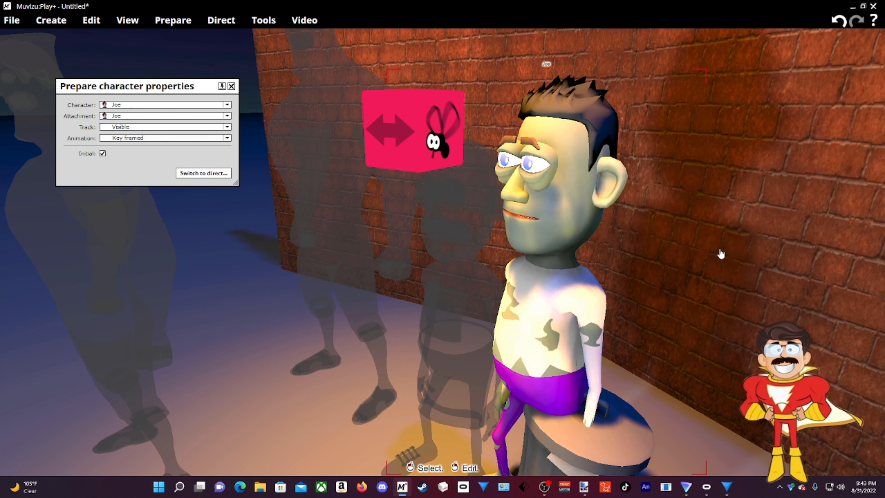
click(205, 174)
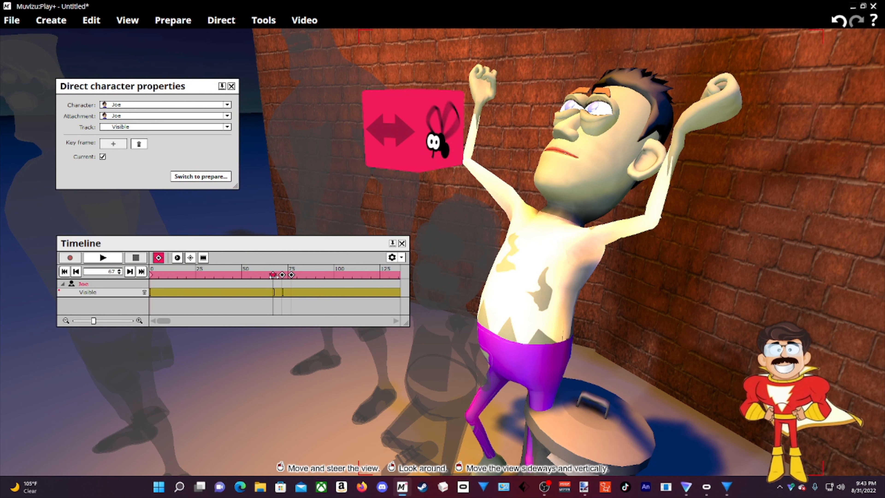
- Alternate between the hidden and the shirtless Joe to compare their Visible key frames at frame 67
click(458, 275)
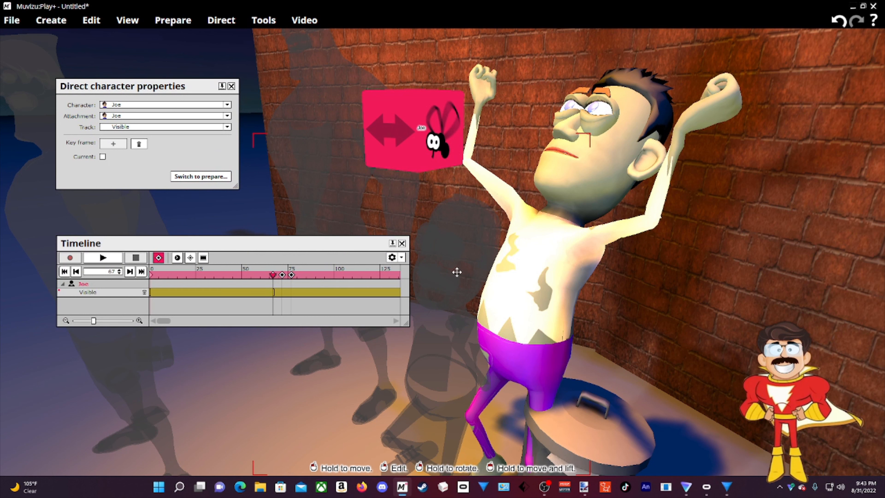
click(523, 273)
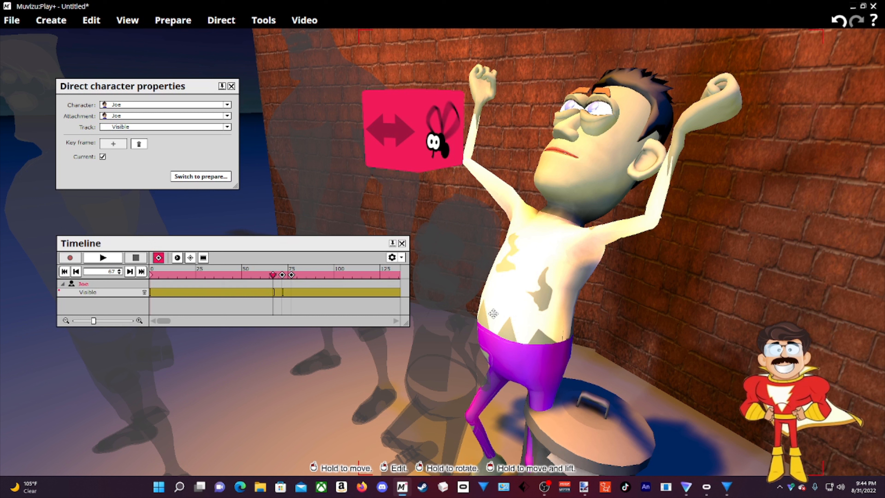
click(453, 343)
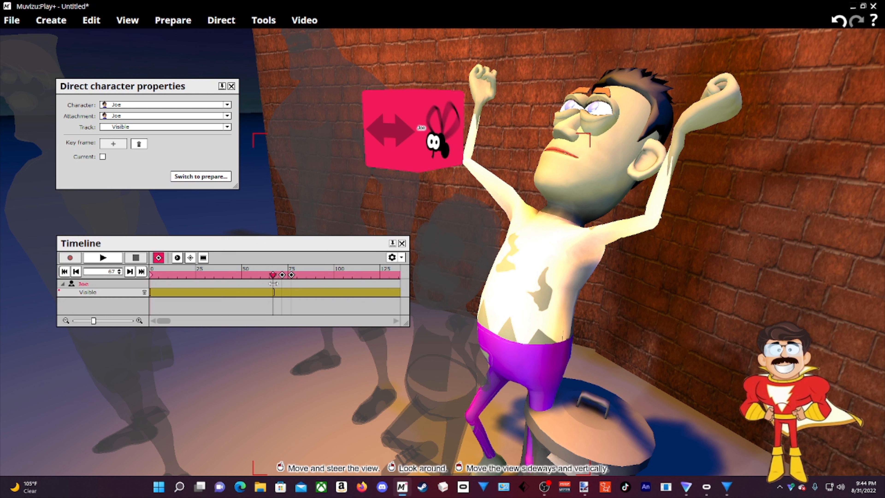
click(499, 283)
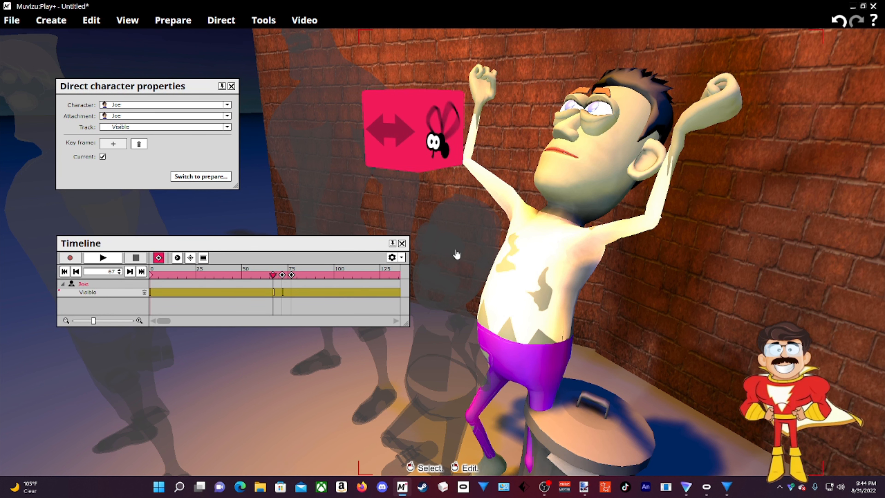
middle_drag(533, 333, 541, 319)
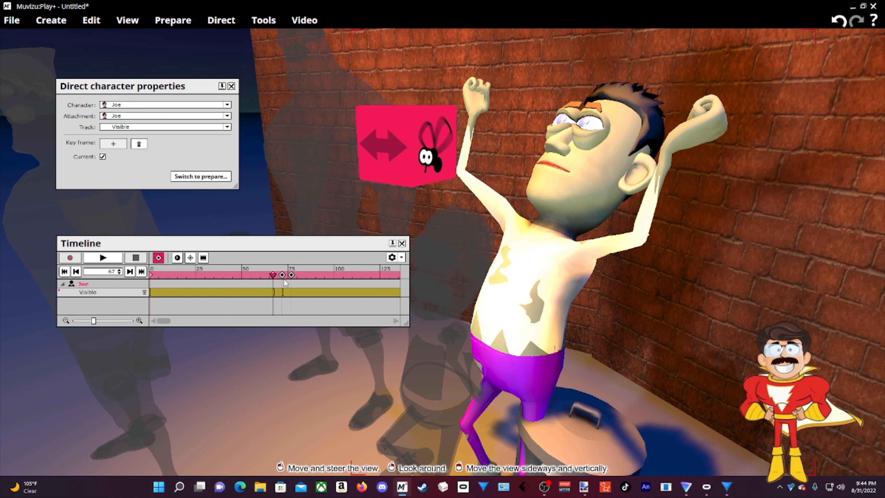
- Move to frame 72, select the visible Centurion Bill and check his Visible key frames at frames 72 and 77
drag(274, 276, 282, 274)
drag(324, 378, 356, 332)
click(439, 256)
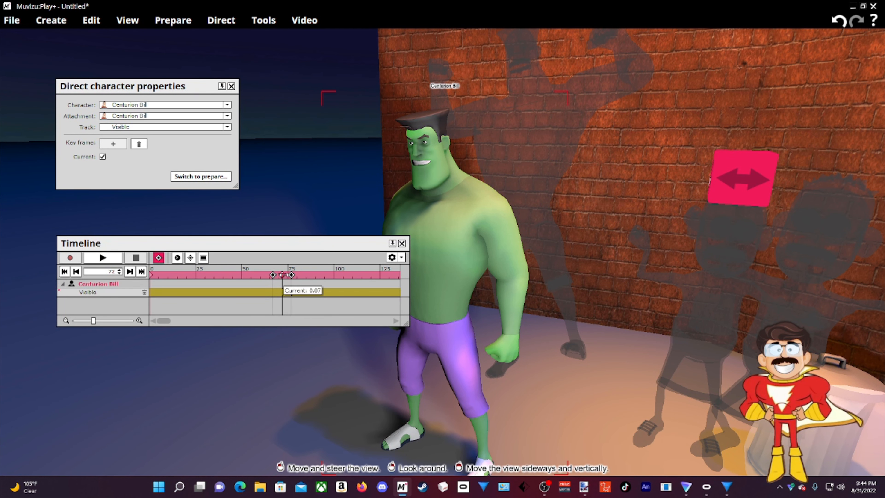
click(291, 276)
click(291, 275)
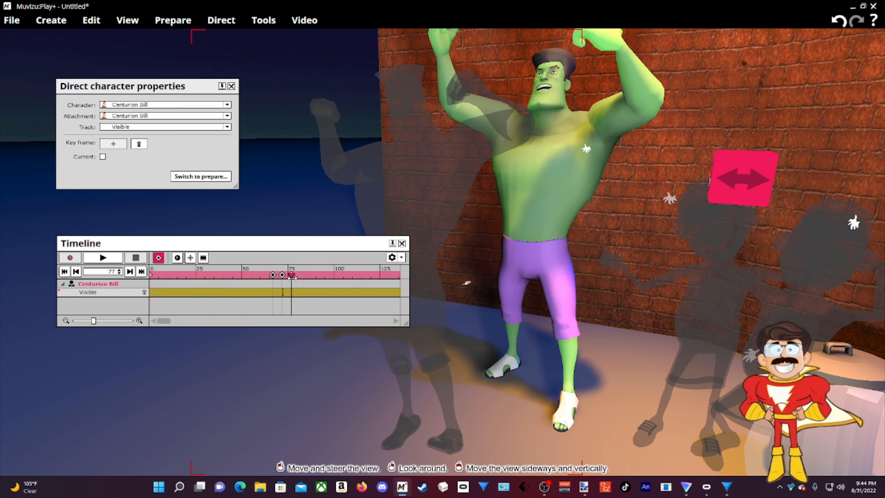
click(283, 276)
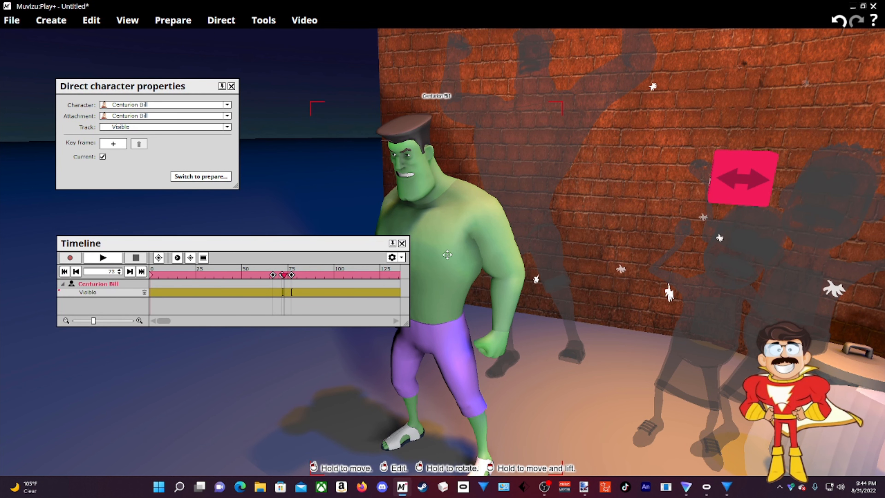
- Scrub from frame 71 through frames 72 and 77 to check the visibility swaps from Joe to both Centurion Bills
right_drag(497, 400, 630, 273)
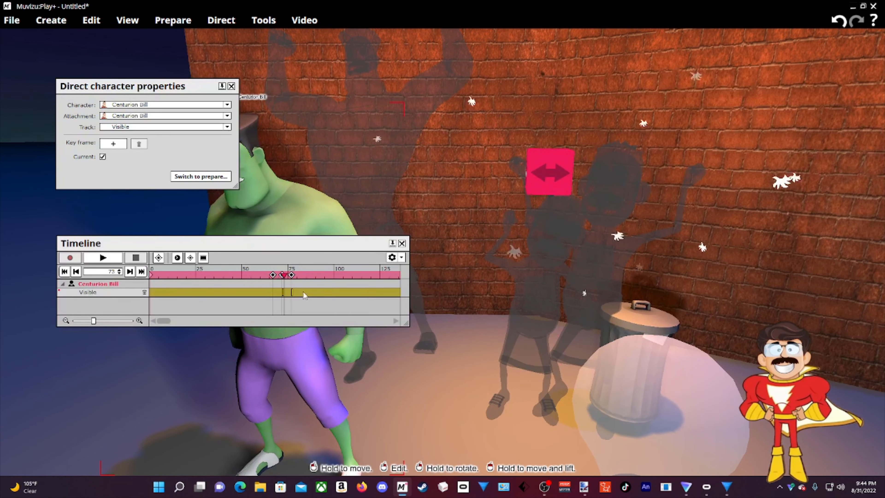
click(281, 276)
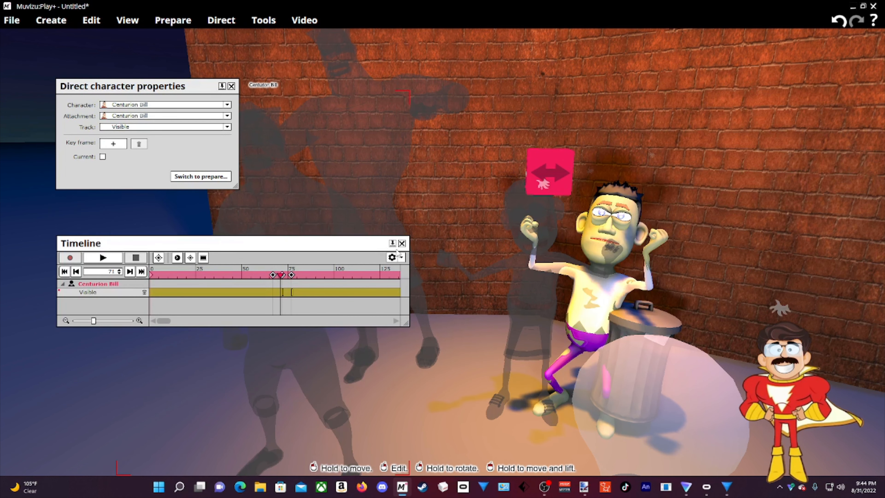
click(283, 275)
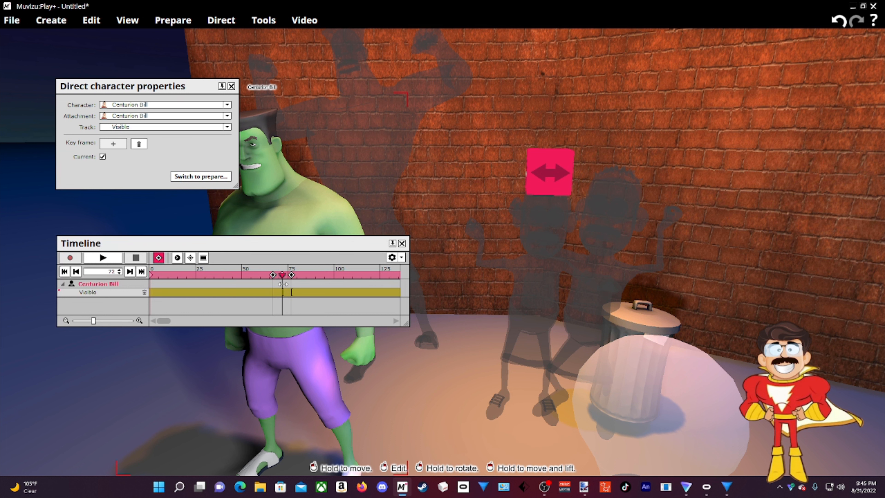
drag(283, 283, 290, 285)
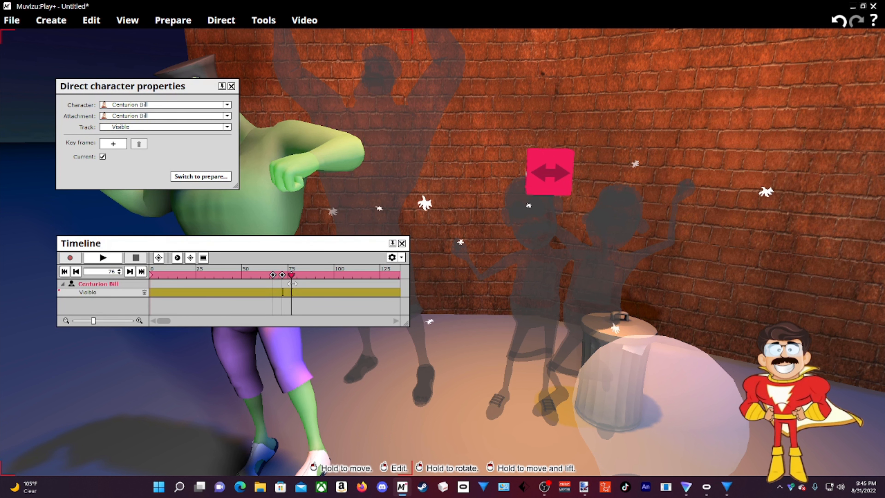
drag(292, 288, 293, 284)
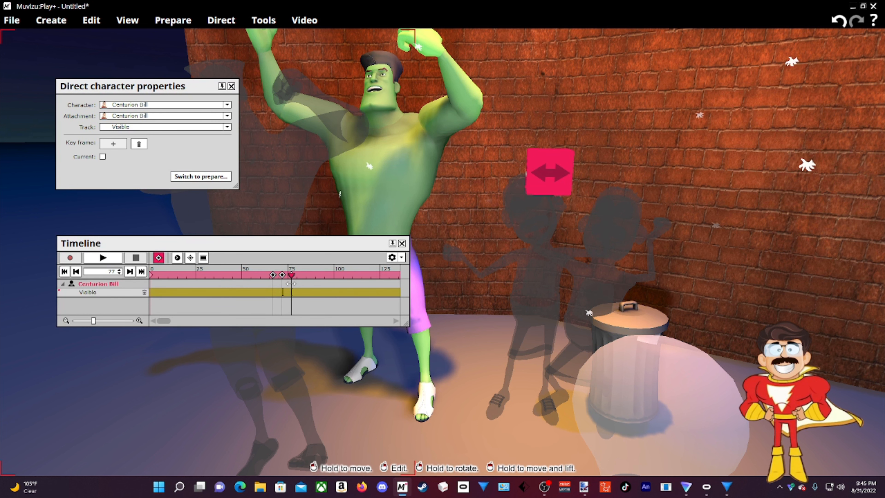
- Return to frame 20 and move the hidden Joe from behind the trash can onto the visible Joe
drag(291, 284, 187, 291)
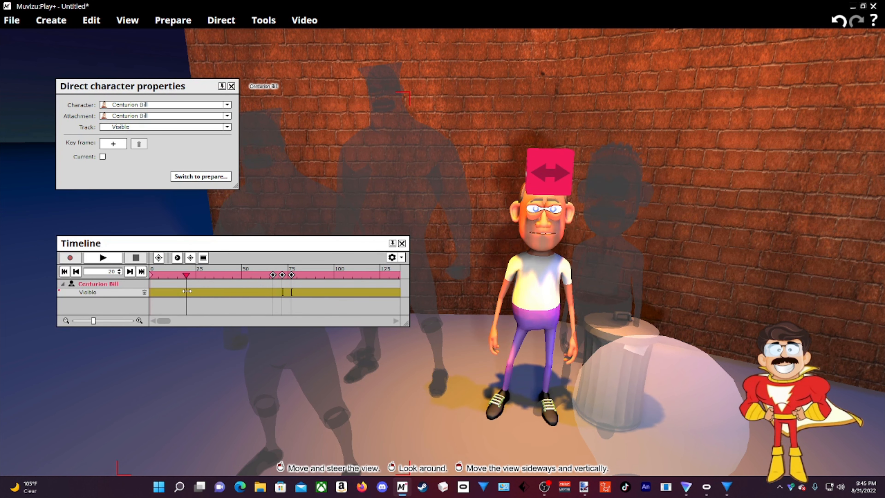
click(597, 203)
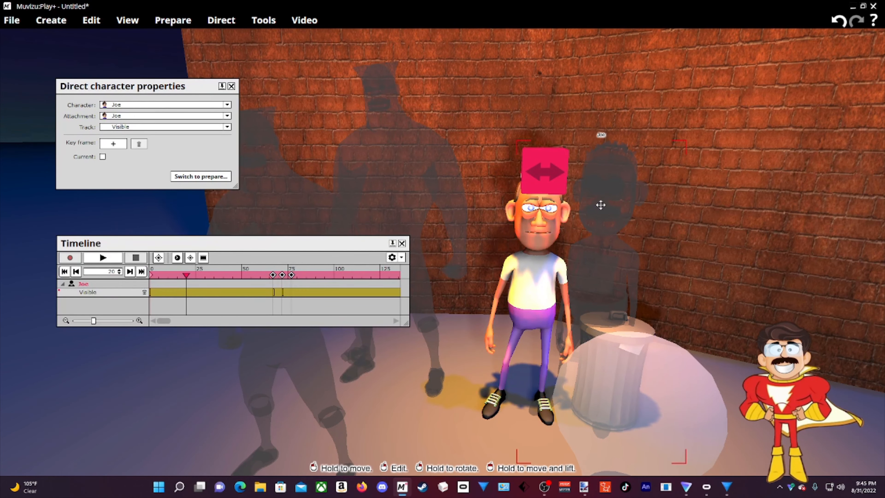
drag(605, 251, 534, 250)
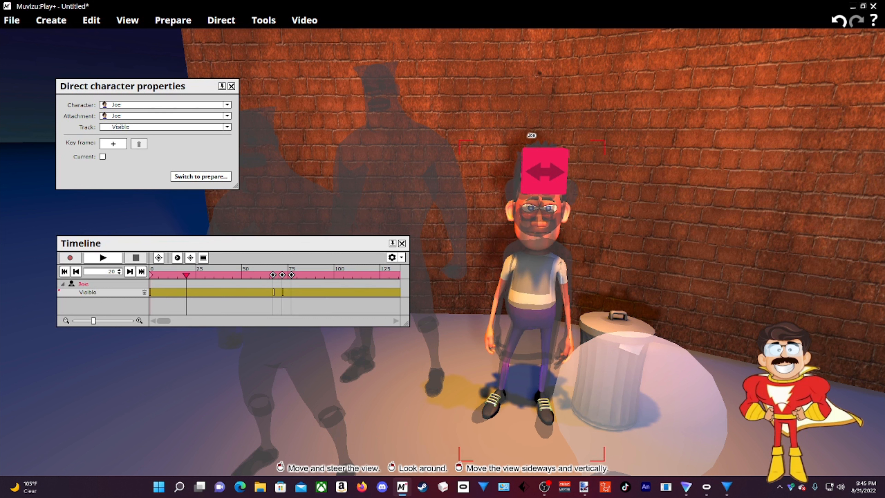
- Move the hidden Centurion Bill farther from the wall onto the spot of the two overlapping Joes
drag(355, 257, 382, 256)
drag(454, 420, 434, 371)
click(423, 337)
drag(423, 337, 718, 289)
- Move the remaining hidden Centurion Bill by the wall onto the same spot as the other characters
drag(438, 382, 439, 307)
click(470, 229)
drag(467, 239, 620, 240)
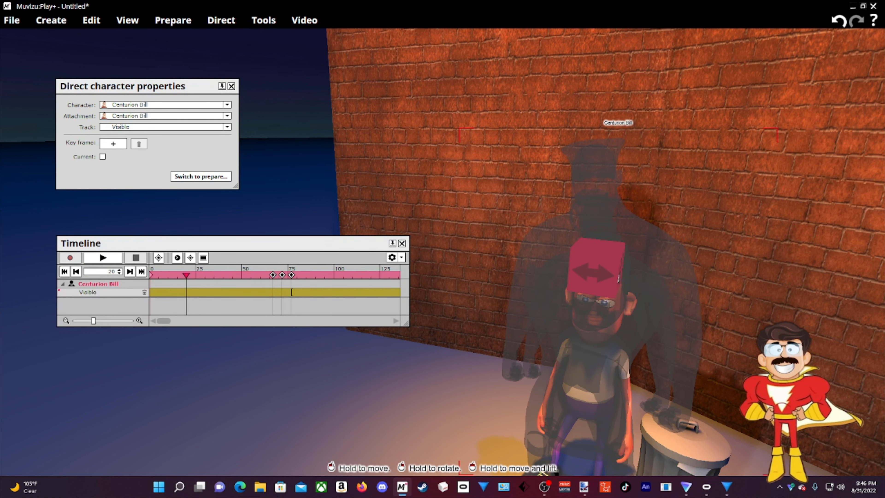
- Frame the stacked characters from the front, play the timeline from frame 20 through the transformation, and stop playback
drag(489, 372, 506, 432)
right_drag(505, 432, 502, 441)
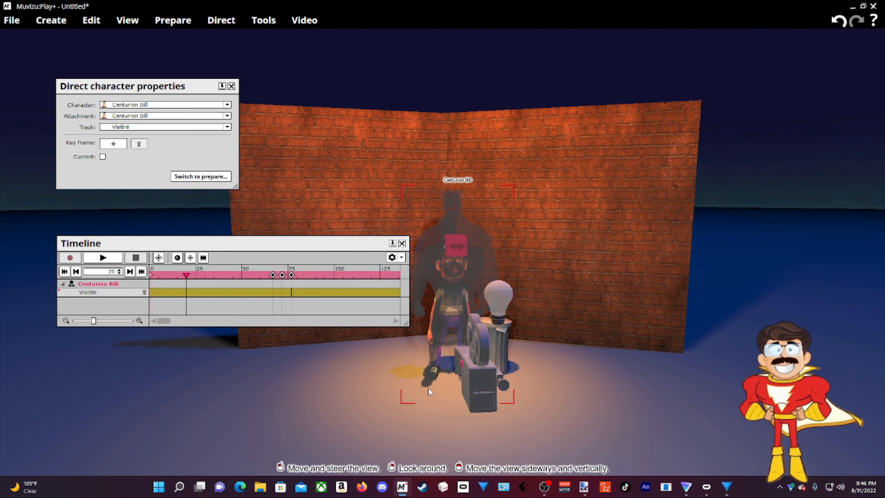
middle_drag(564, 370, 564, 375)
drag(565, 375, 502, 244)
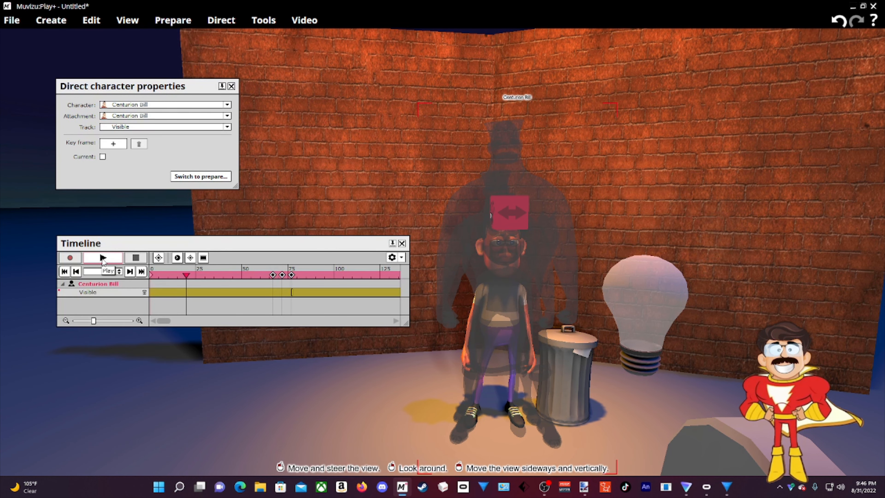
click(102, 258)
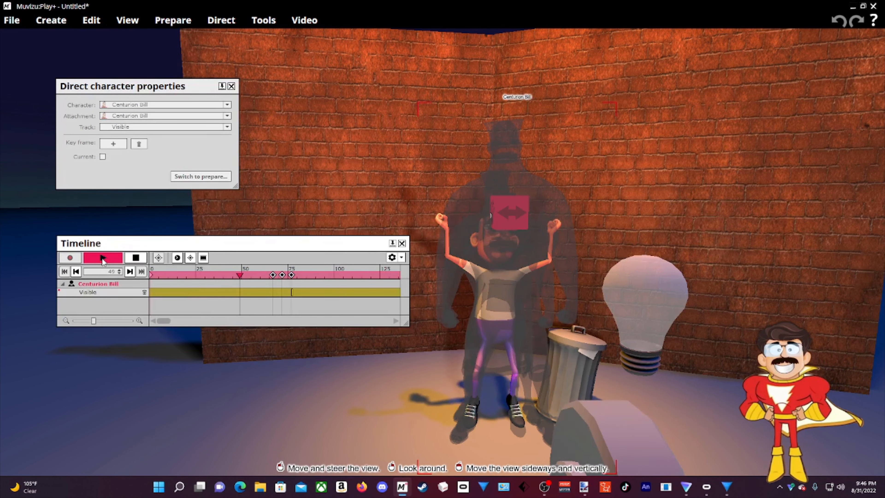
click(102, 258)
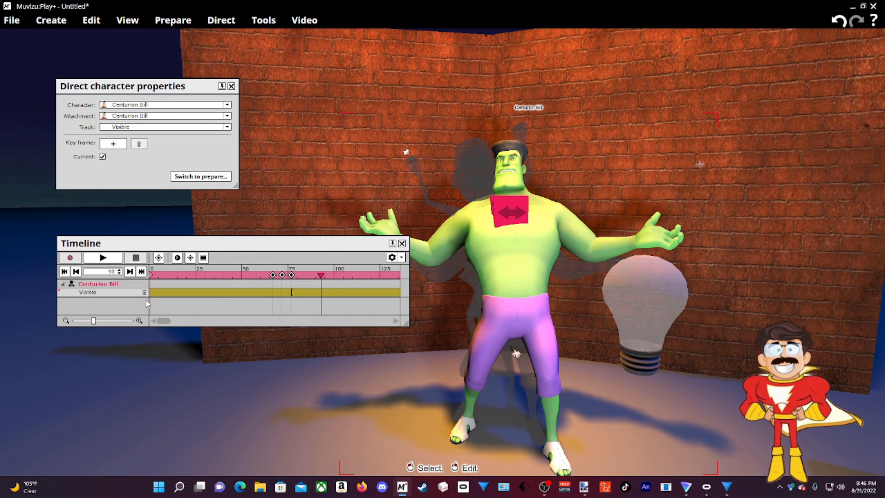
- Scrub the timeline back to frame 41, before the transformation, and inspect the stacked characters
middle_drag(257, 360, 279, 340)
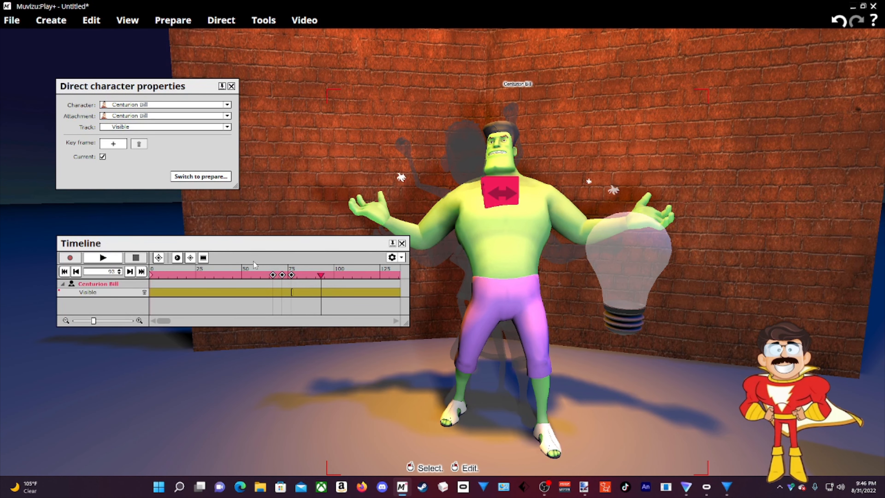
middle_drag(410, 249, 411, 274)
drag(262, 276, 225, 285)
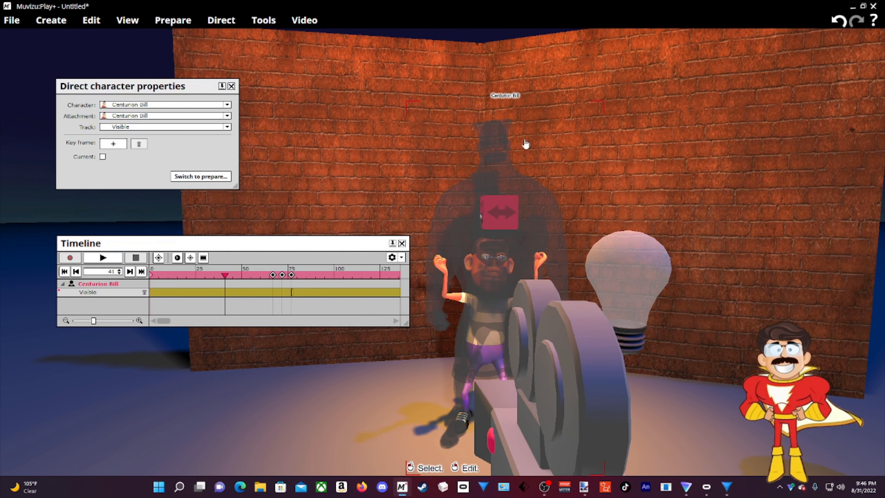
middle_drag(511, 150, 374, 155)
drag(374, 155, 713, 296)
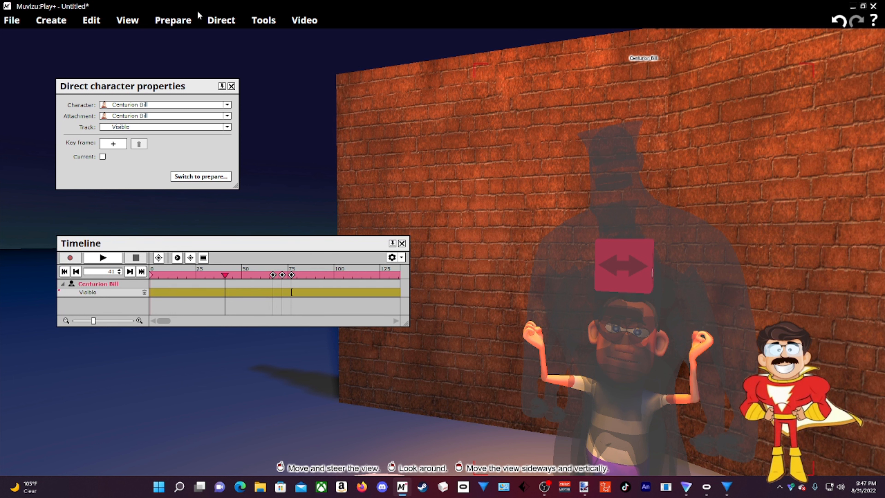
- Open the existing Hulk.wav track from the audio preparation, play it, and close its settings
click(184, 25)
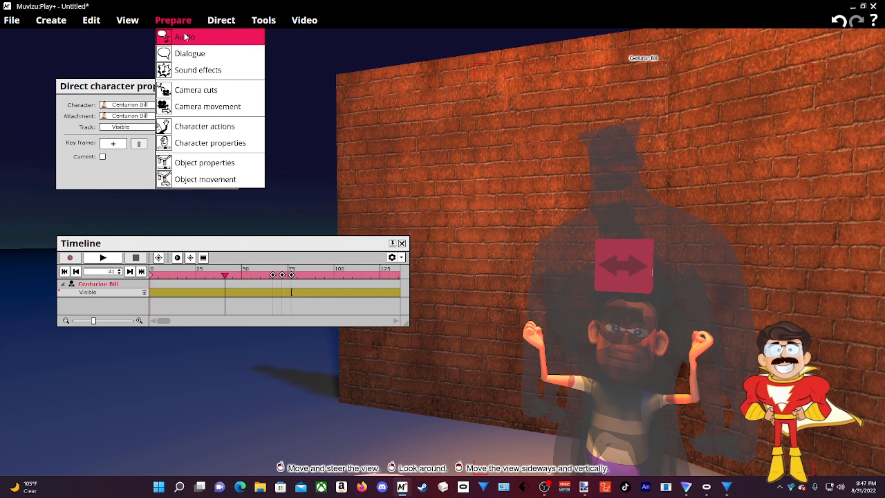
click(184, 34)
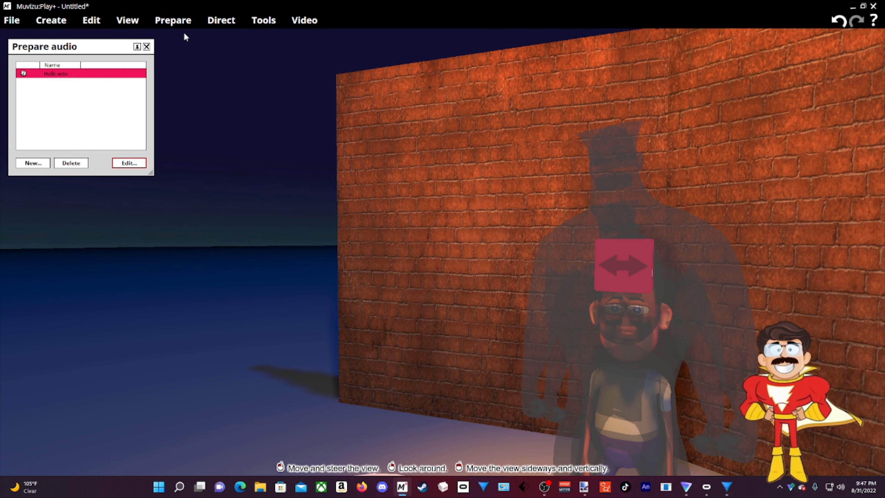
click(128, 163)
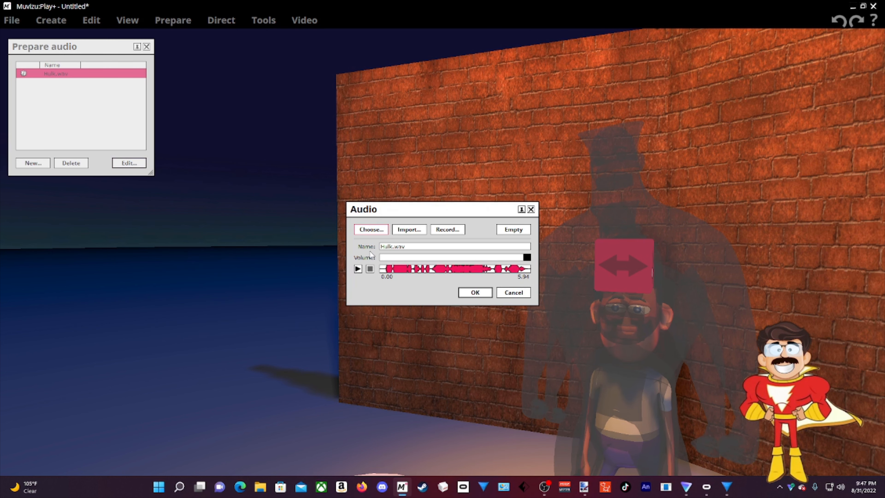
click(358, 269)
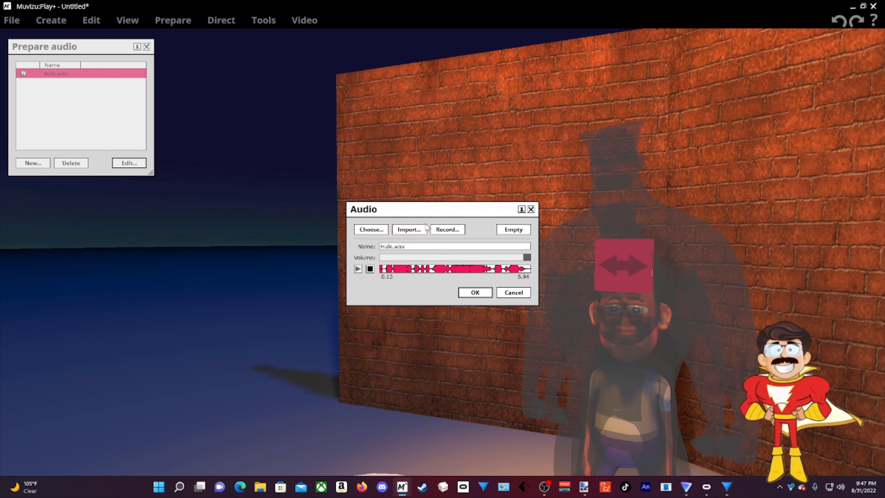
drag(441, 212, 424, 213)
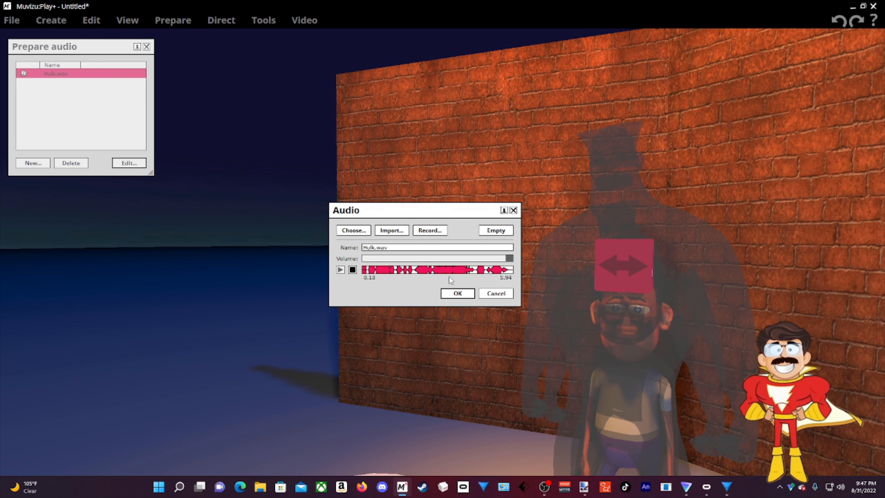
click(514, 210)
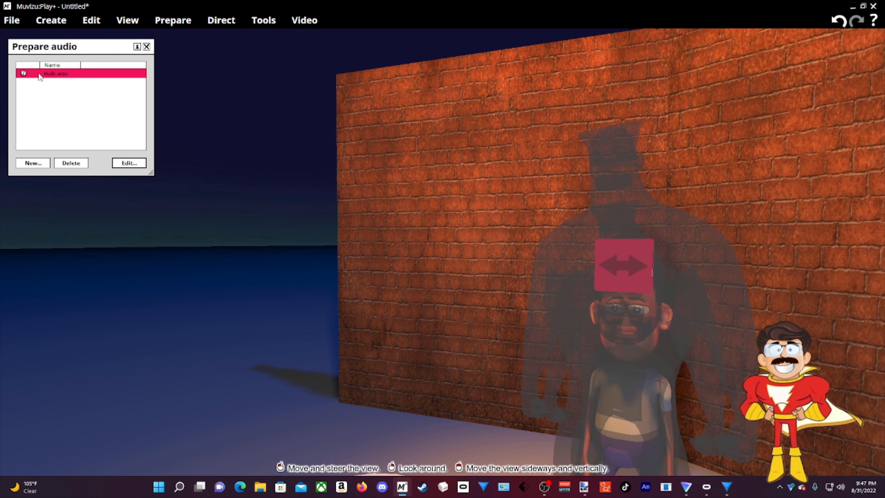
- Delete the Hulk.wav audio track, create a new audio track, and import the Hulk sound file from the Desktop into it
click(72, 163)
click(33, 163)
click(129, 163)
click(409, 230)
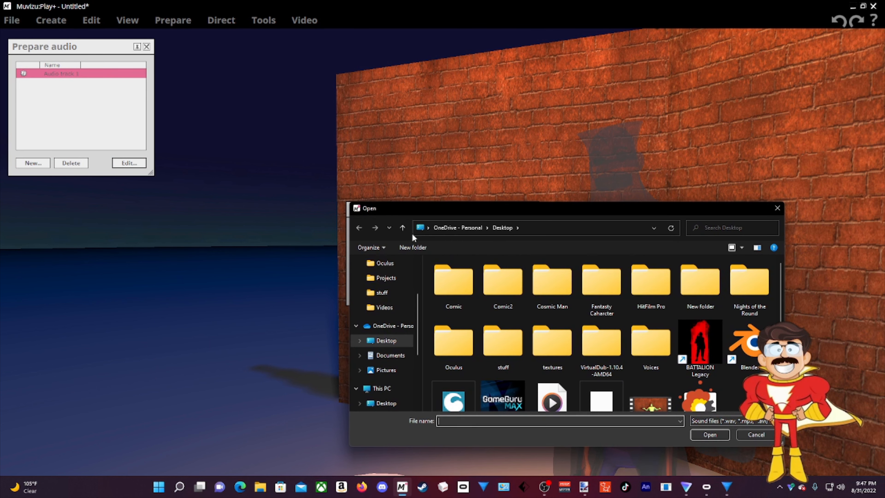
scroll(570, 382, down, 1)
click(557, 381)
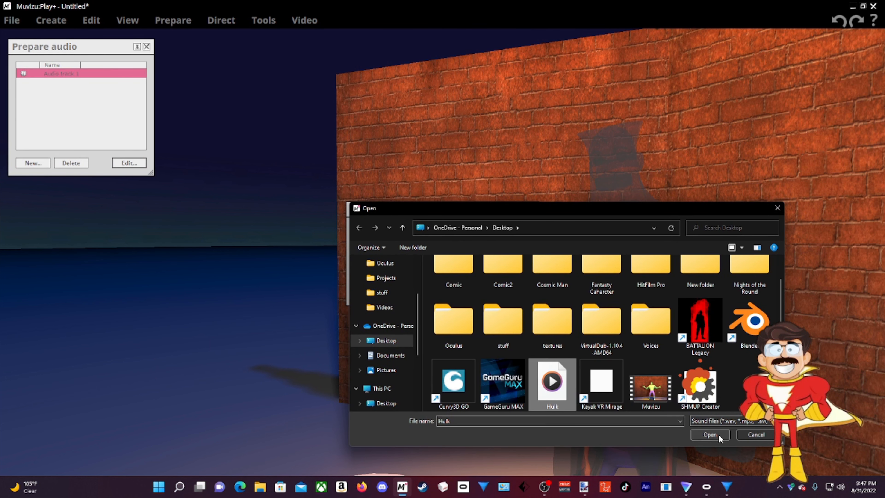
click(710, 435)
- Preview the imported Hulk.wav briefly, stop it, and accept the audio track
click(358, 269)
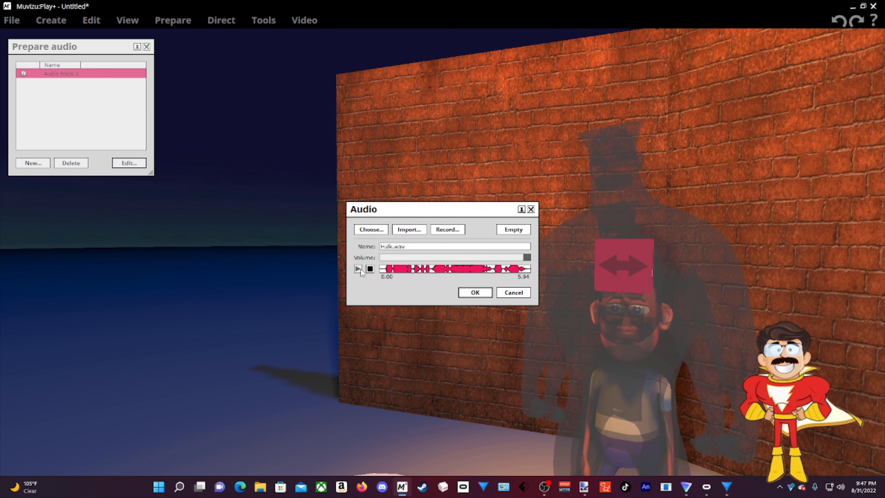
click(371, 269)
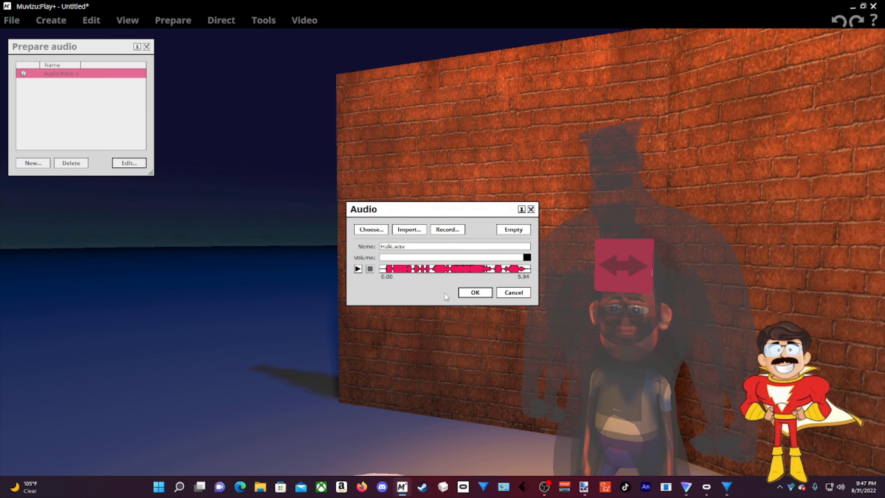
click(476, 293)
mouse_move(404, 359)
mouse_down()
mouse_move(384, 342)
mouse_move(387, 369)
mouse_move(369, 387)
mouse_move(411, 418)
mouse_move(404, 364)
mouse_up()
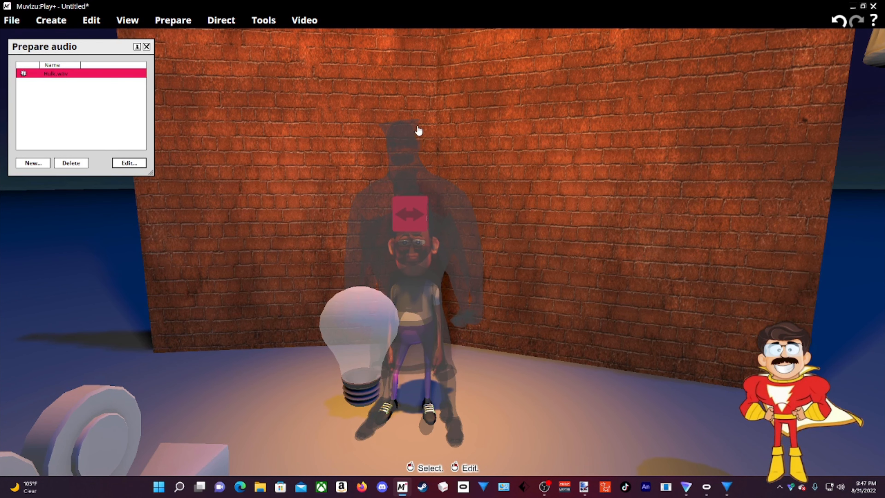
- Prepare Centurion Bill's dialogue with lip sync to Hulk.wav and switch to directing it
click(190, 22)
click(196, 54)
click(116, 81)
click(84, 94)
click(92, 116)
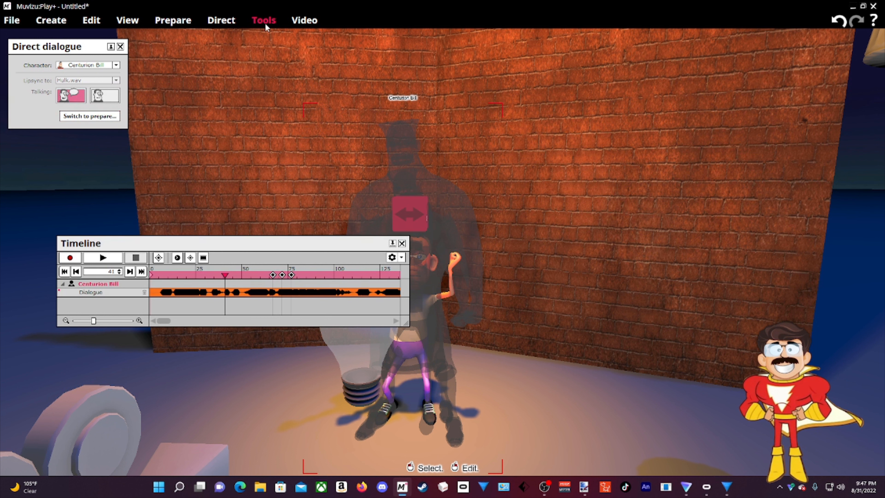
- Show the full timeline and shift the Hulk.wav clip to start at about frame 14
click(257, 24)
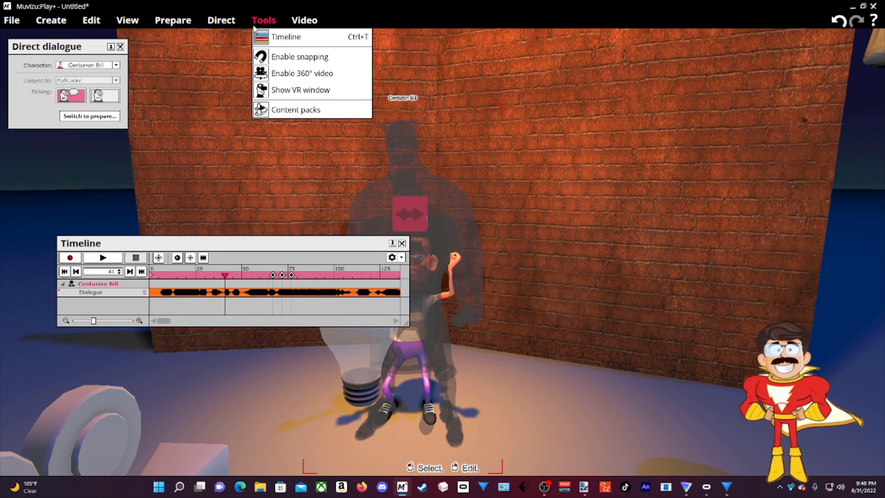
click(261, 37)
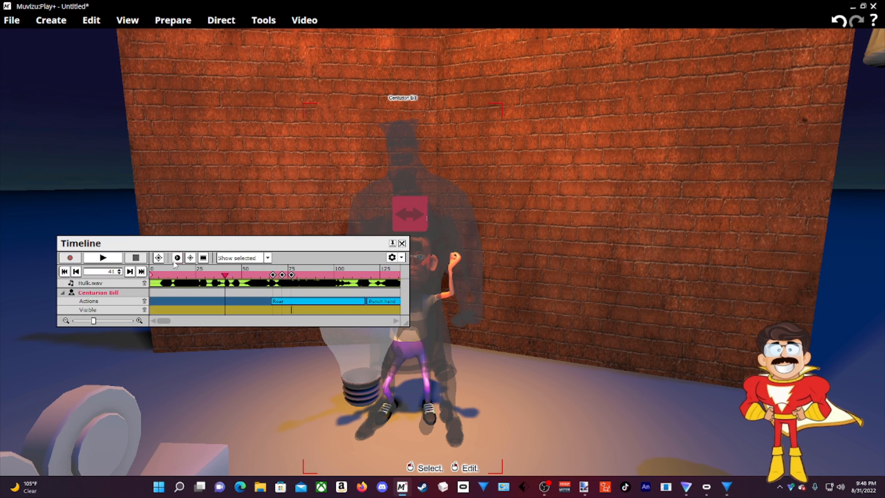
drag(162, 283, 194, 283)
- Set the playhead to frame 8, move the timeline lower, and play the scene through the transformation
click(166, 281)
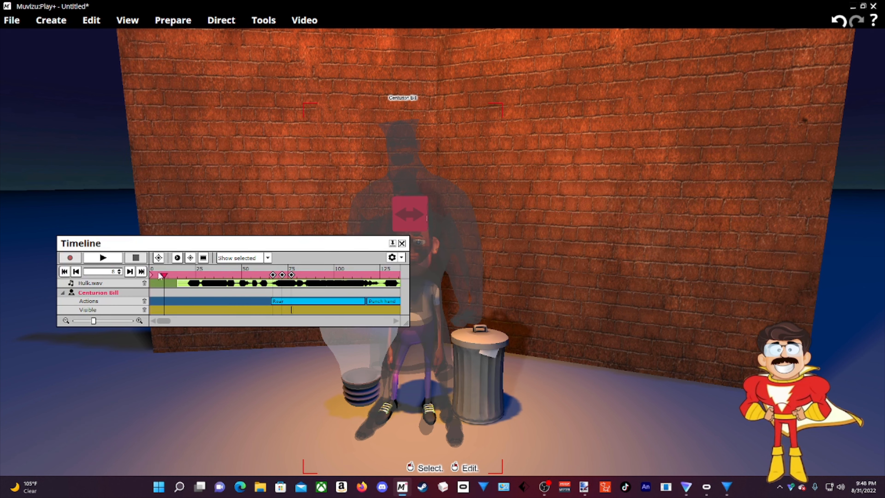
drag(331, 241, 352, 323)
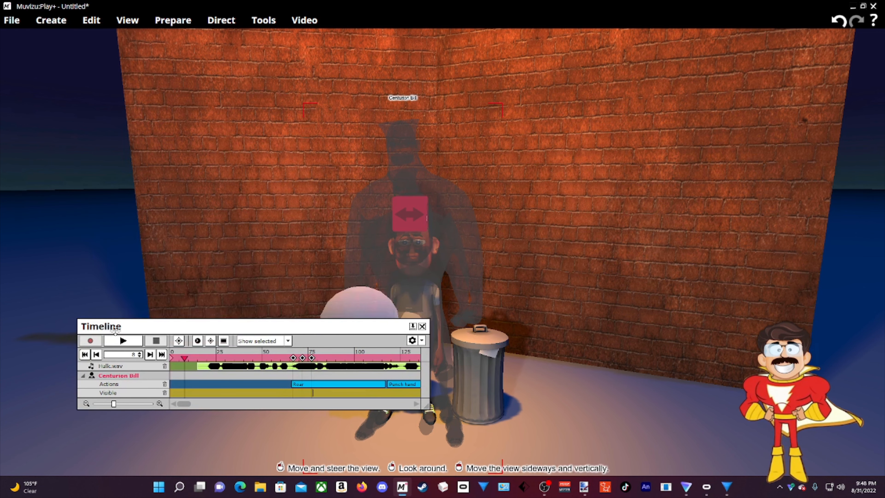
click(123, 340)
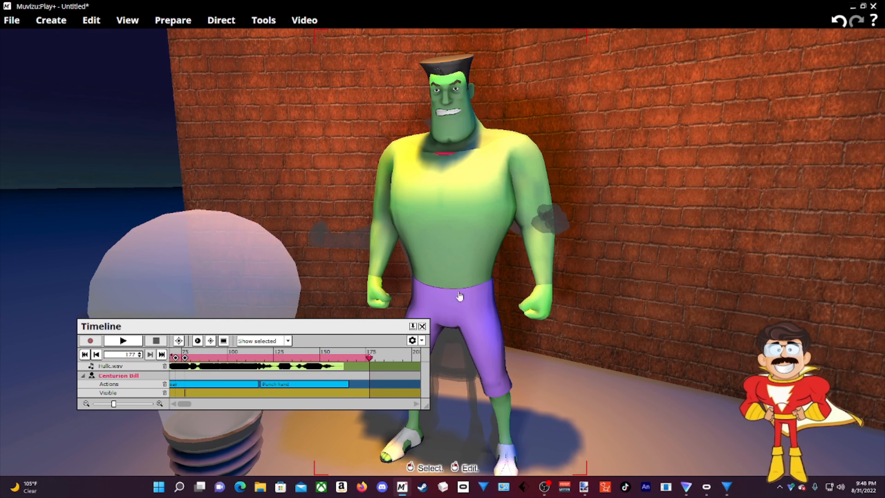
- Select the Flies effect inside the green character's chest and move it out in front of him
right_drag(622, 388, 606, 360)
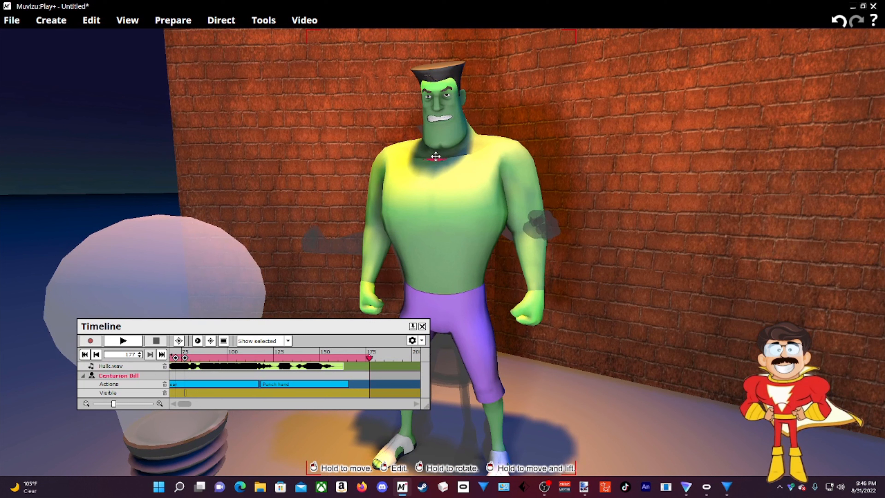
click(435, 159)
drag(436, 159, 433, 179)
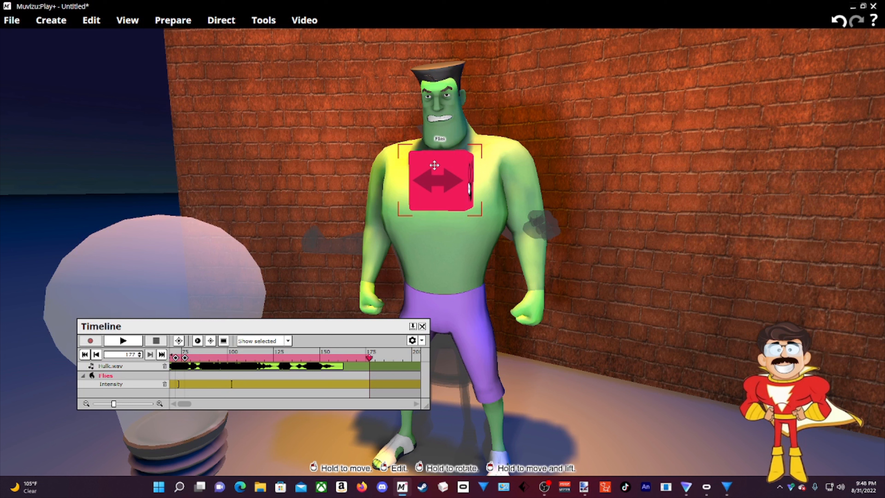
- Open the Flies effect's edit properties, examine its intensity and texture settings, and close them
right_click(438, 169)
click(460, 179)
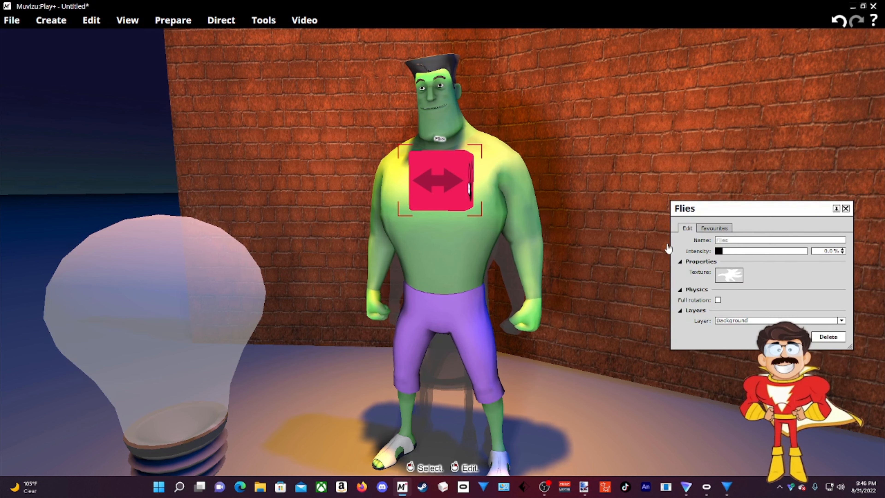
click(729, 275)
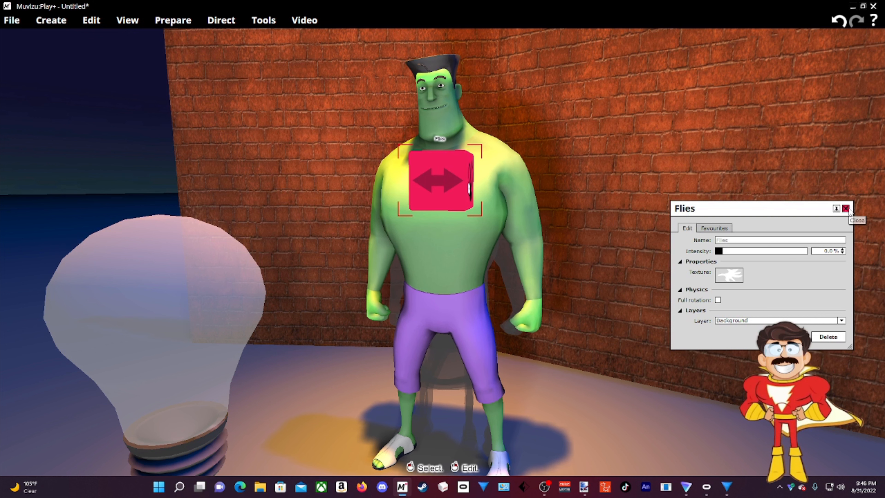
click(846, 209)
- Switch to HitFilm Pro and scrub the edited Muvizu.avi sequence from its end back to 00:00:00:19
drag(432, 206, 435, 195)
middle_drag(592, 223, 673, 448)
mouse_move(728, 487)
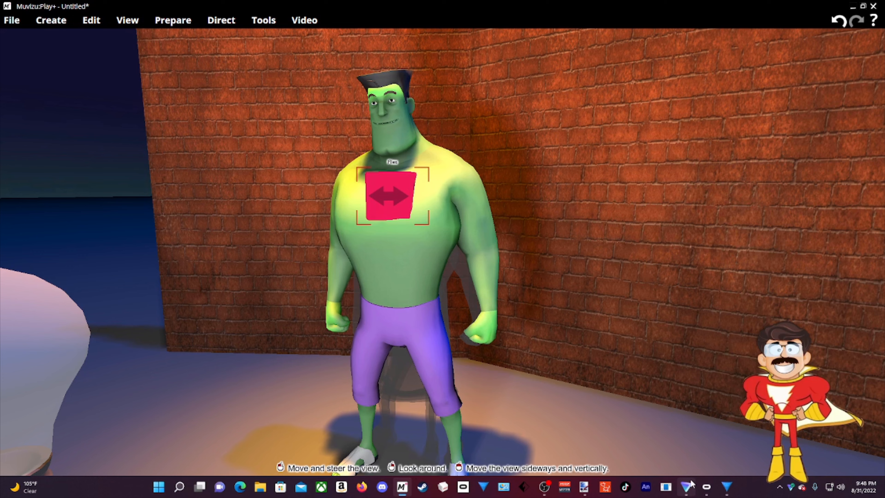
click(727, 486)
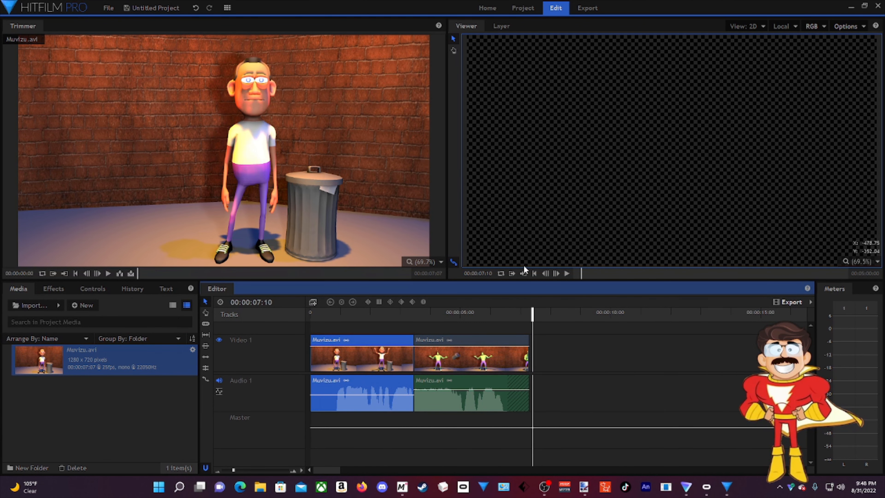
drag(530, 316, 525, 317)
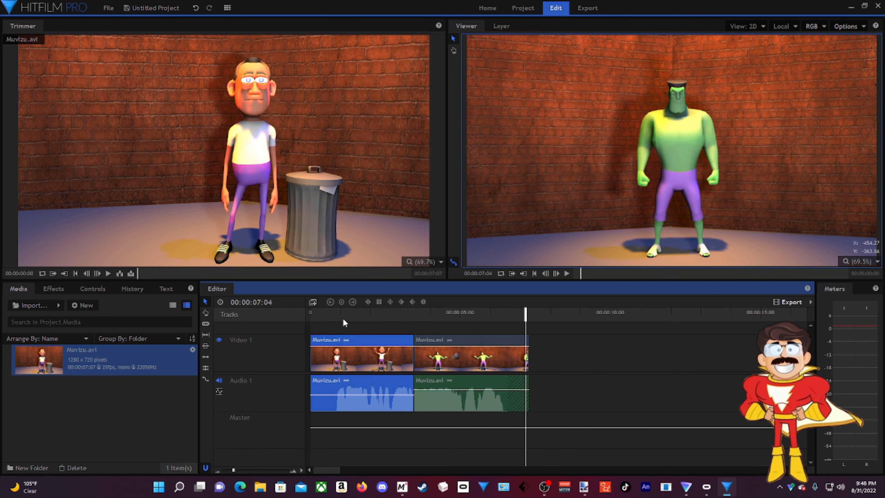
click(337, 315)
drag(336, 315, 333, 315)
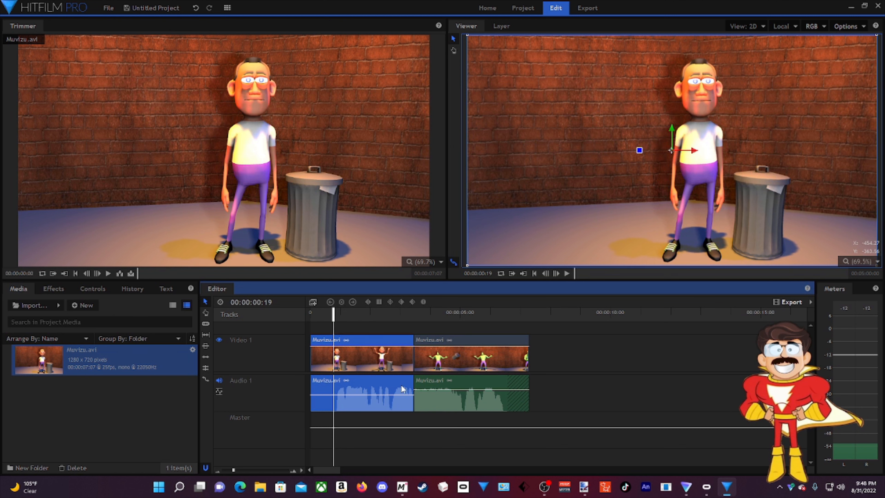
- Play the edited sequence through the transformation, review the frame at 00:00:04:02, and return to Muvizu:Play+
click(566, 274)
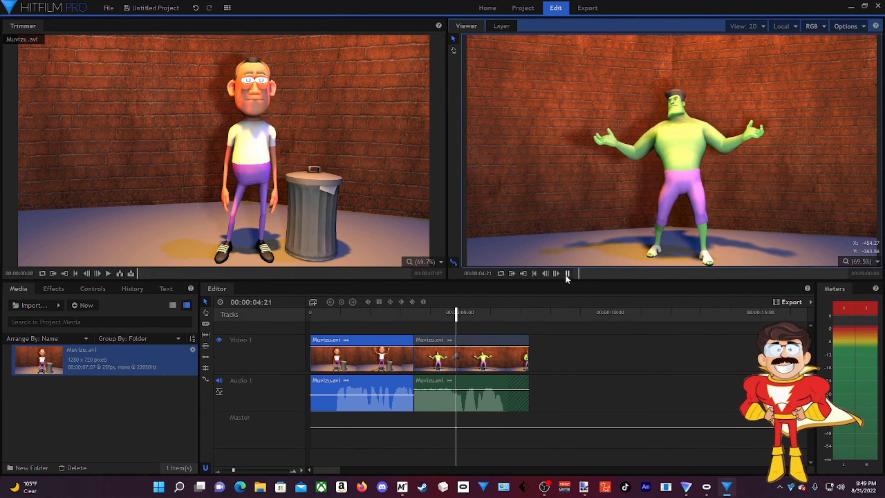
click(567, 274)
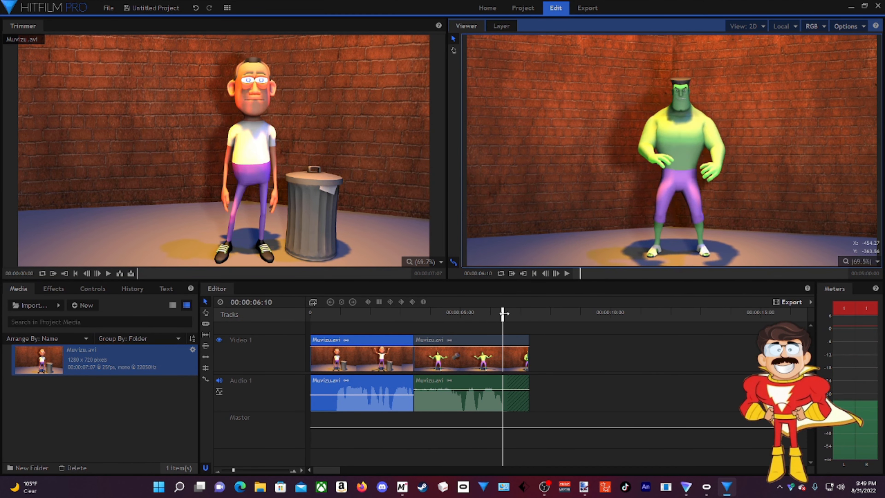
click(434, 315)
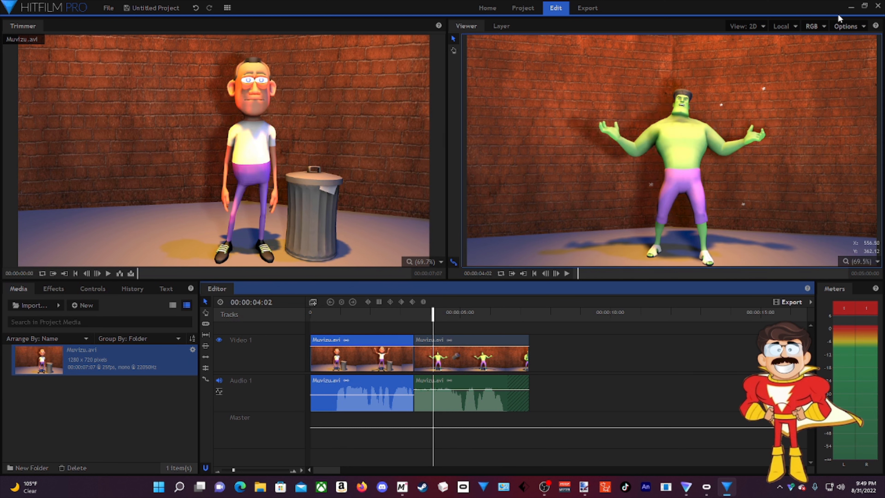
click(850, 7)
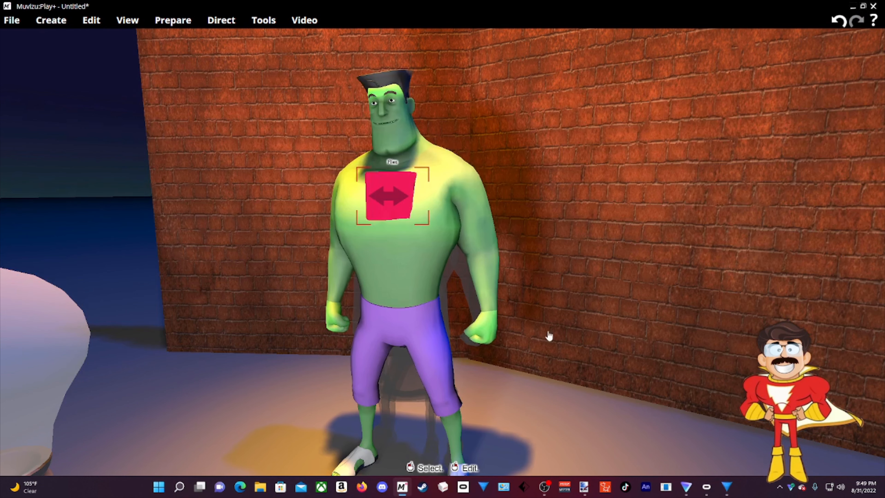
drag(443, 251, 439, 216)
right_drag(581, 394, 581, 391)
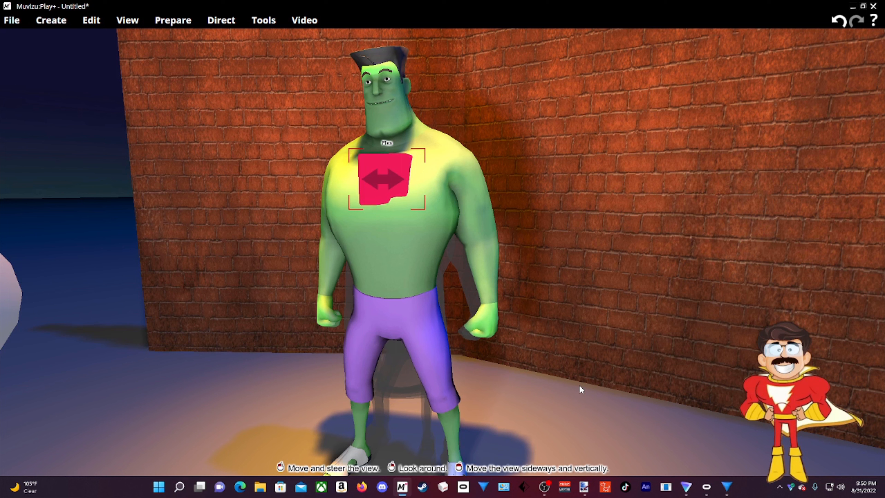
drag(620, 340, 537, 349)
middle_drag(536, 349, 536, 366)
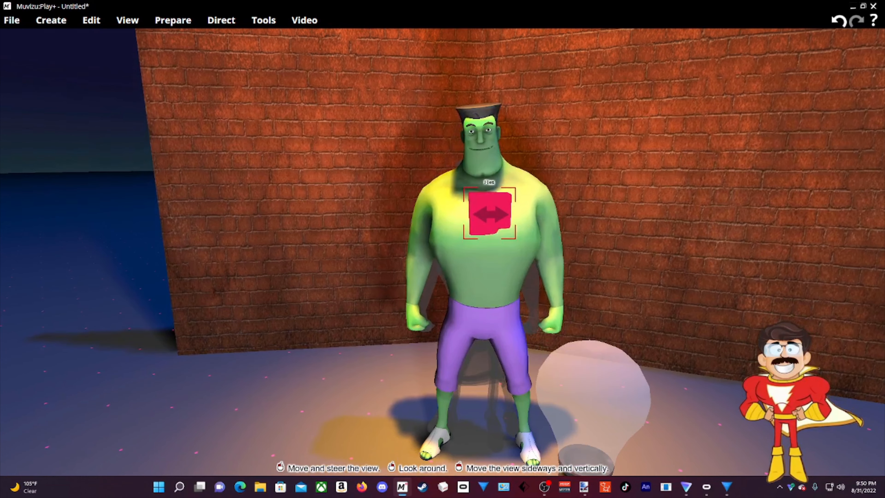
right_drag(536, 366, 530, 321)
middle_drag(530, 320, 581, 425)
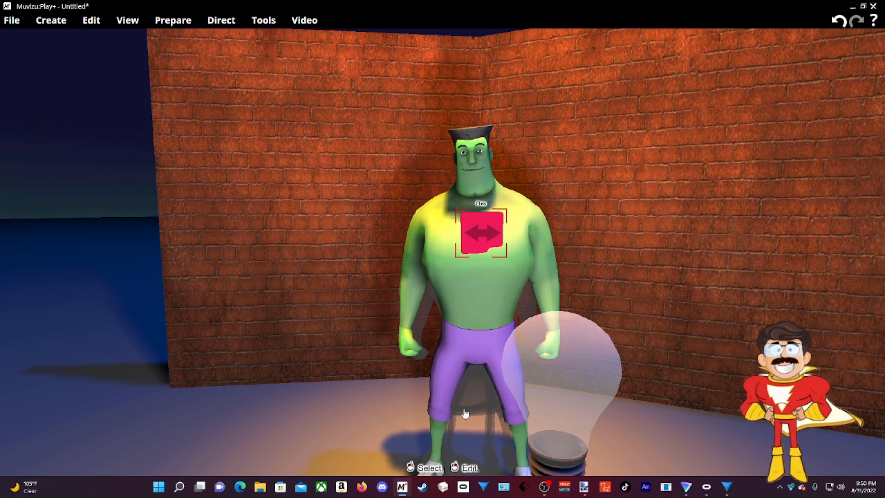
- Switch to Firefox, open YouTube, and show the videos of the Digi Factor Animation channel
click(363, 489)
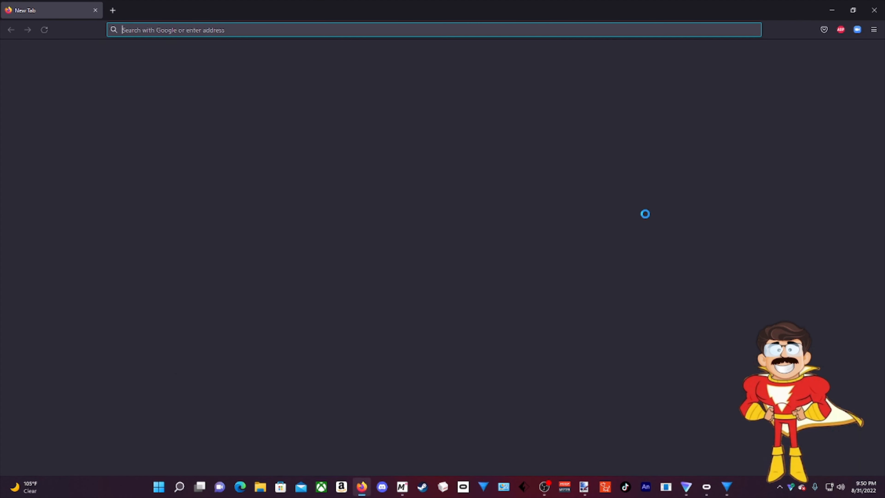
click(478, 236)
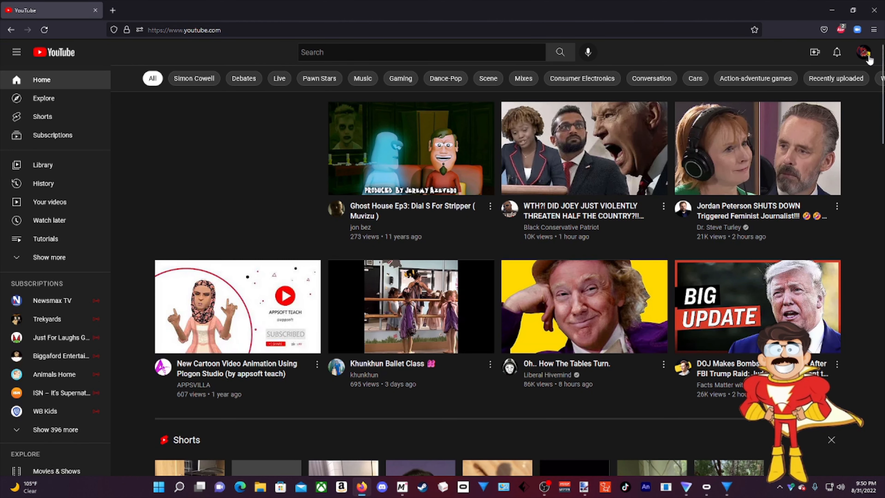
click(864, 53)
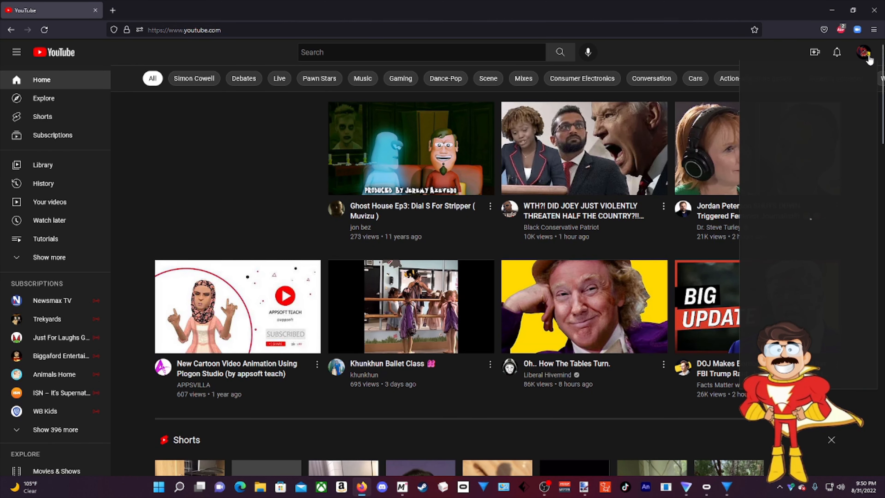
click(805, 111)
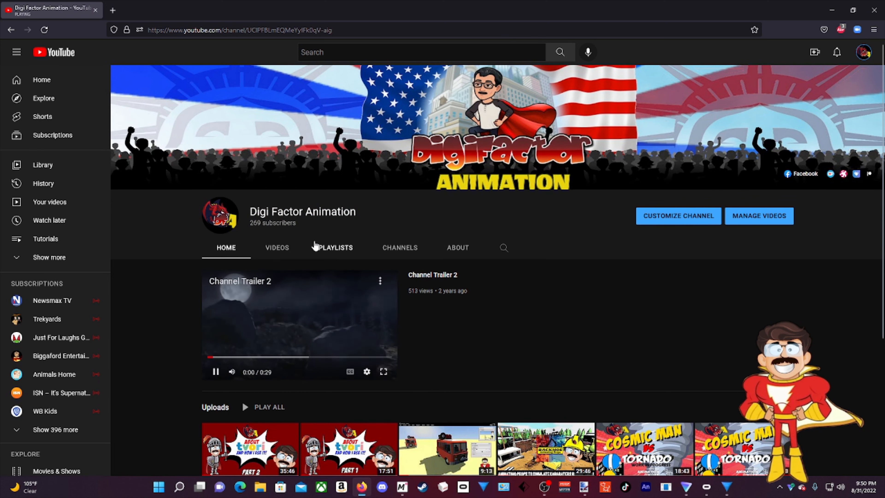
click(281, 249)
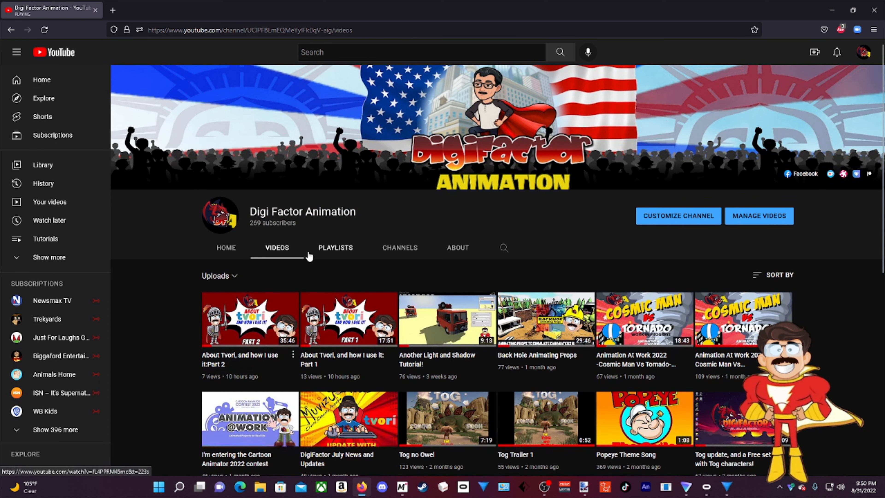
- Browse the channel's uploads for the Teenage Mutant Ninja Turtle intro for Muvizu Version 2 and open it
scroll(530, 267, down, 4)
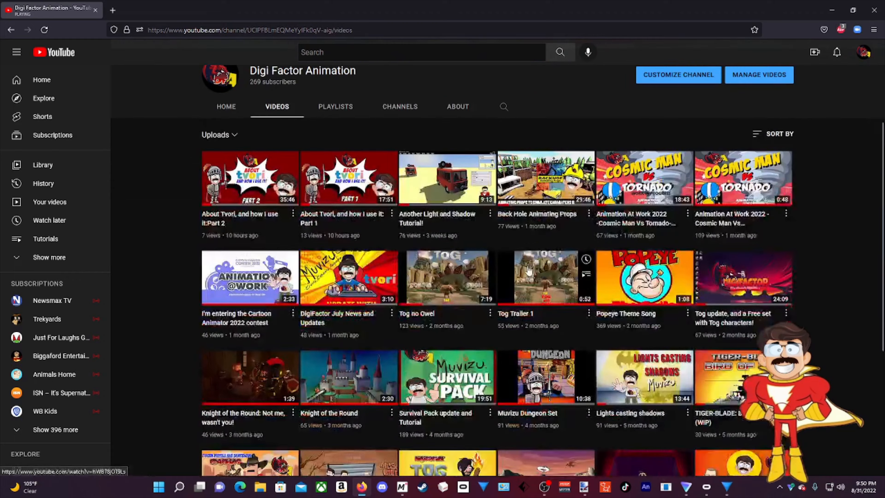
scroll(529, 270, down, 3)
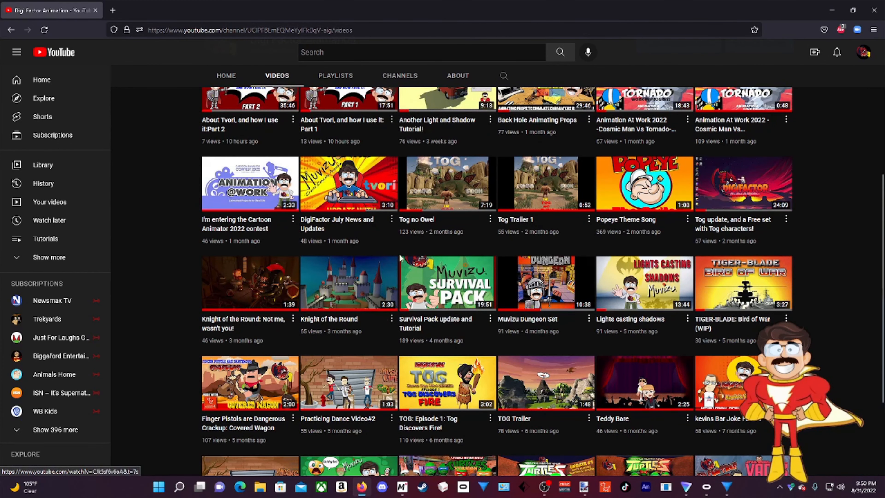
scroll(359, 291, up, 4)
scroll(358, 292, down, 7)
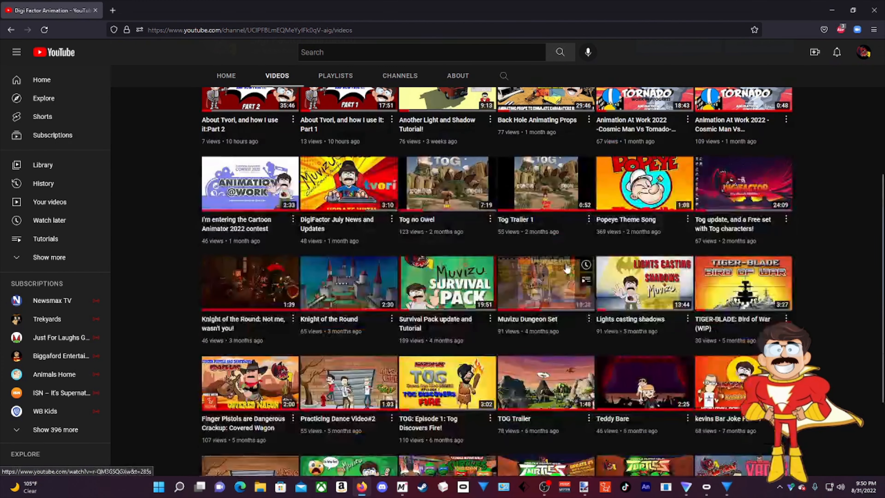
scroll(565, 270, down, 2)
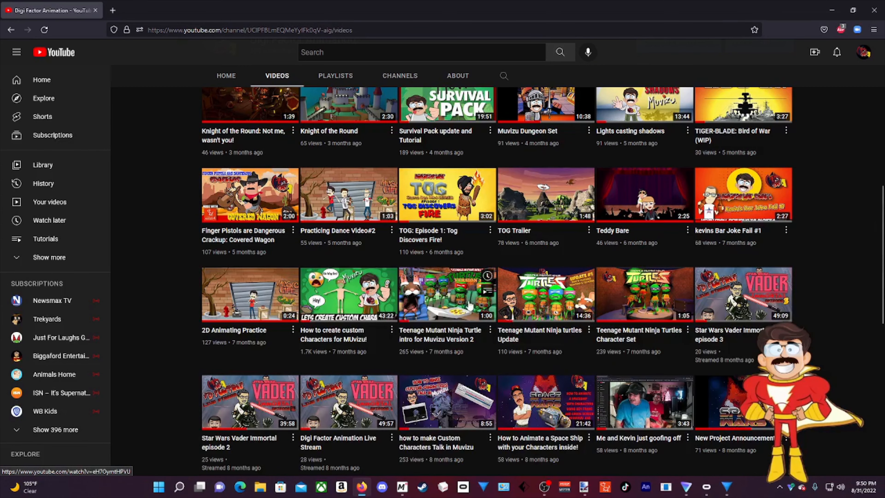
click(459, 289)
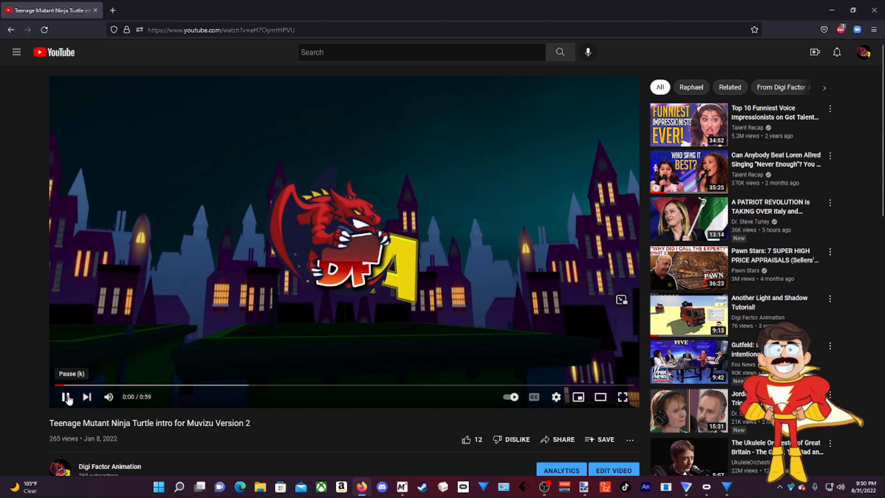
- Play the intro to the green transformation scene, pause at 0:35, and scrub between the frames before and after the character change
click(67, 397)
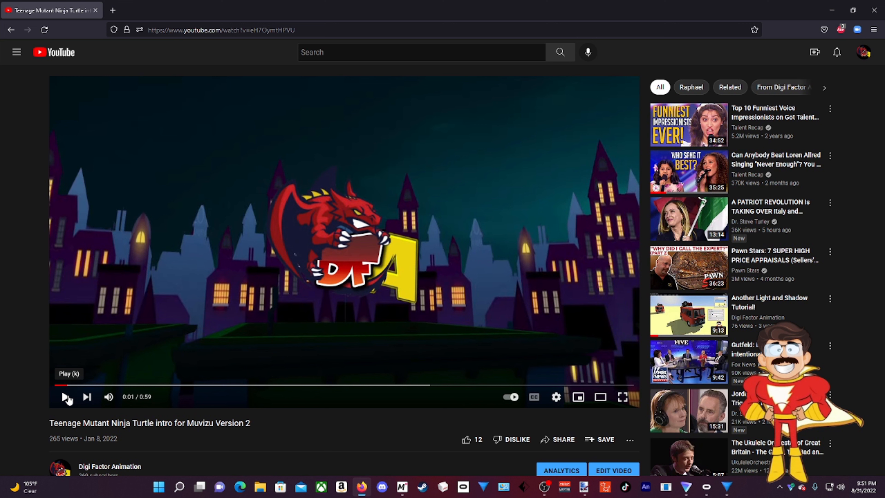
click(66, 397)
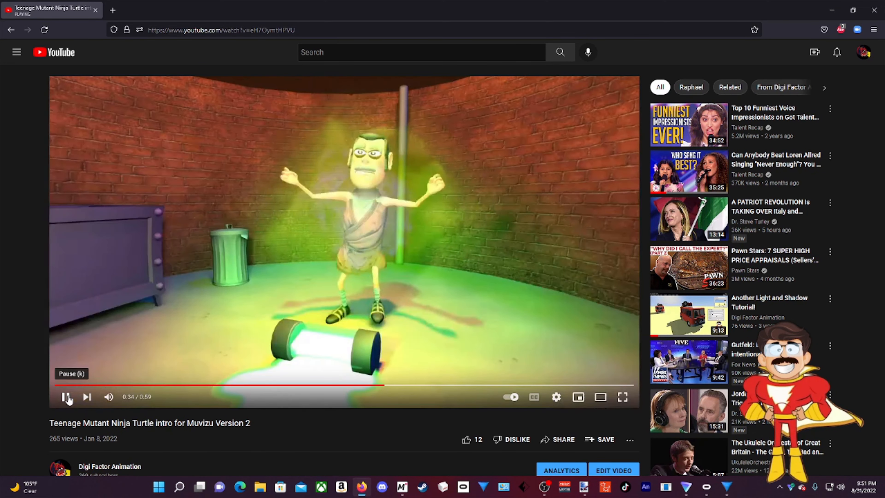
click(66, 396)
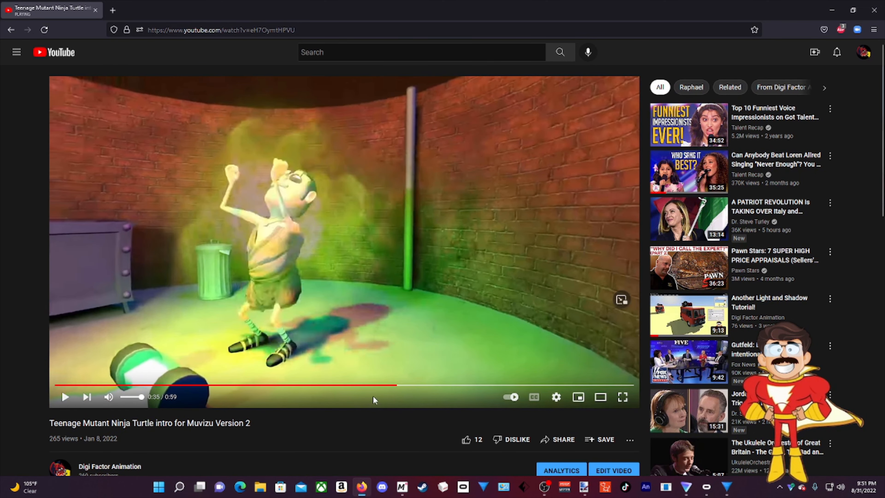
drag(397, 385, 407, 386)
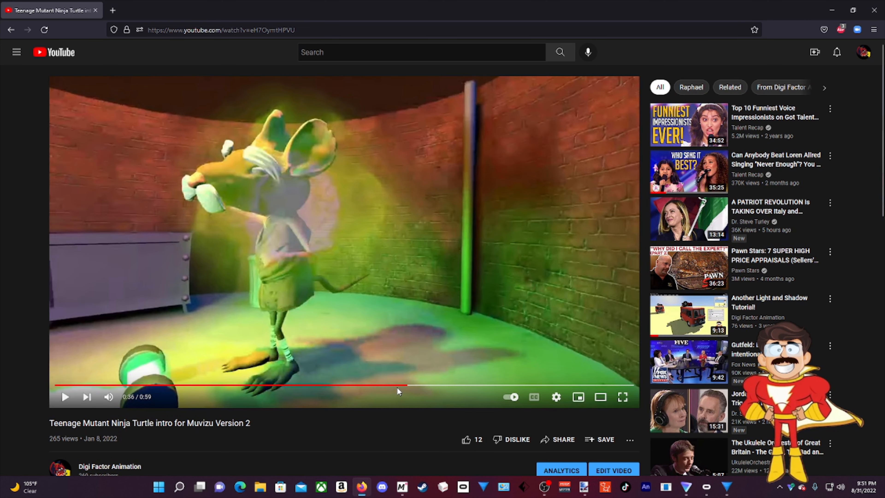
drag(402, 386, 404, 390)
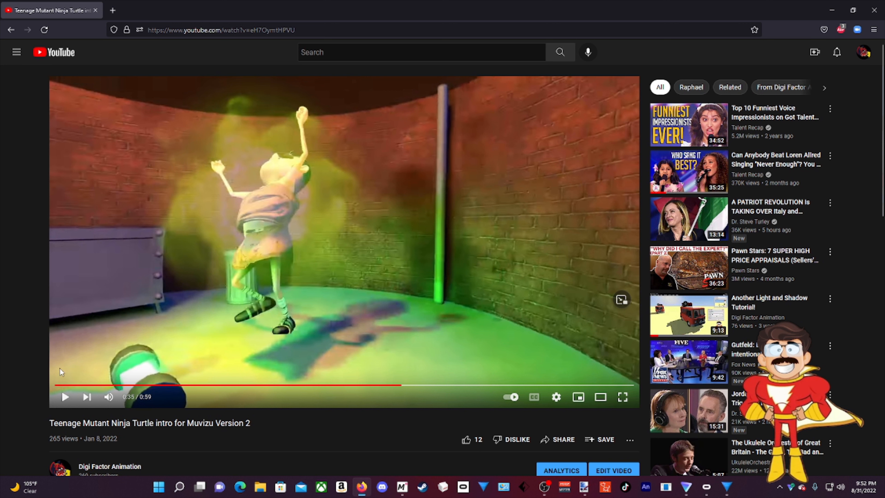
- Play the intro on to the caged turtles scene, pause at 0:37, and scrub slightly back to examine the shot
click(63, 397)
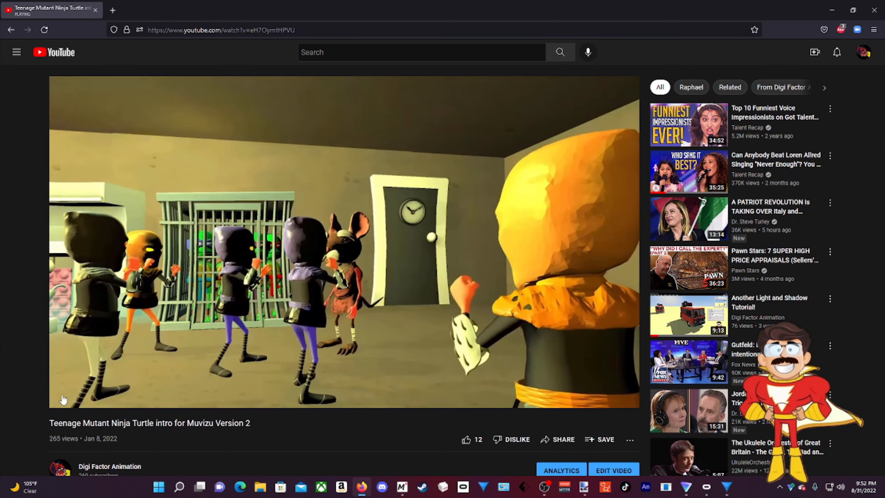
click(63, 398)
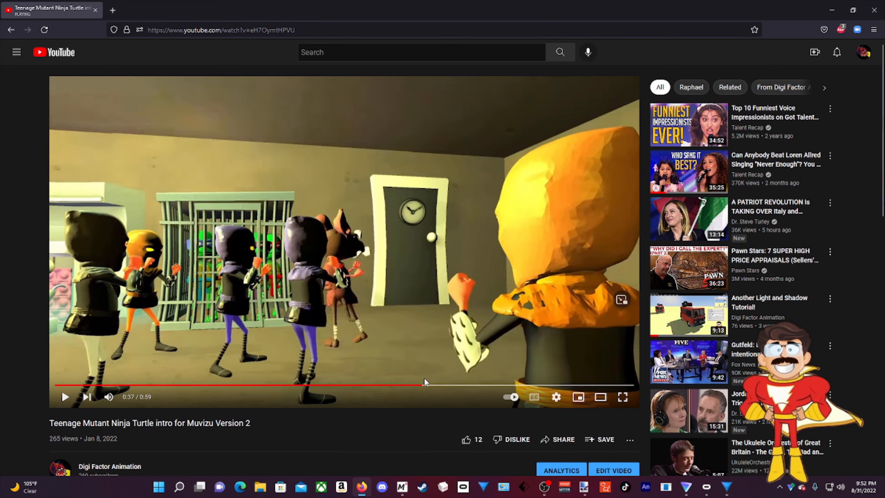
mouse_move(423, 387)
mouse_down()
mouse_move(396, 388)
mouse_move(424, 393)
mouse_move(416, 389)
mouse_up()
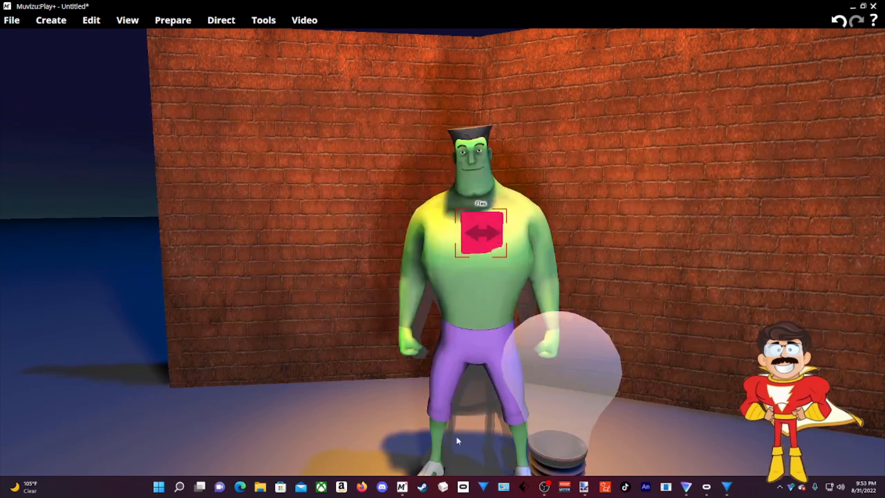
- Return to Muvizu:Play+, frame the green character in full, open the timeline, and play the transformation from near its start
right_drag(527, 447, 557, 465)
drag(527, 447, 502, 477)
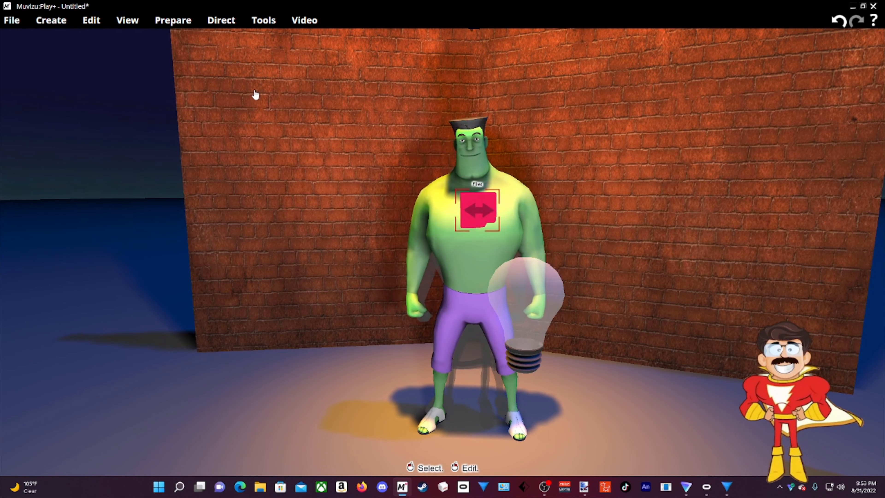
click(267, 20)
click(278, 37)
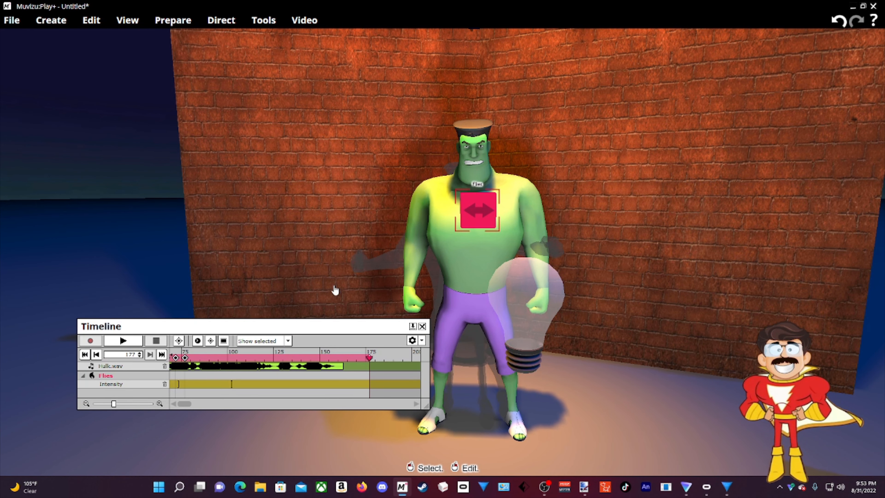
scroll(254, 406, up, 3)
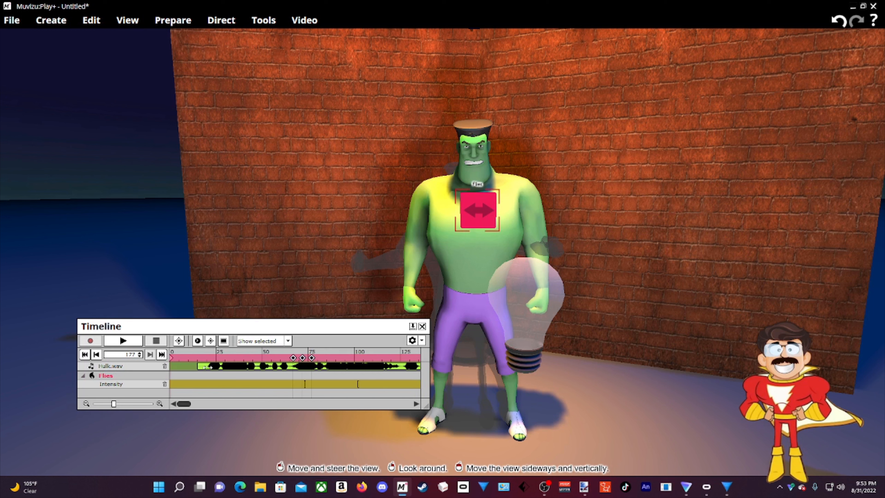
click(182, 358)
click(133, 343)
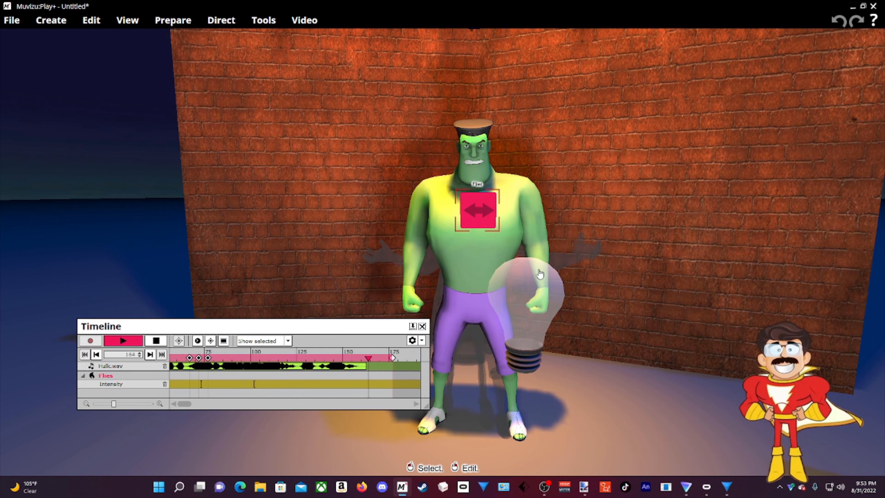
- Rewind the timeline to near frame 0, replay the transformation with its Hulk.wav audio, and stop playback
drag(189, 404, 180, 403)
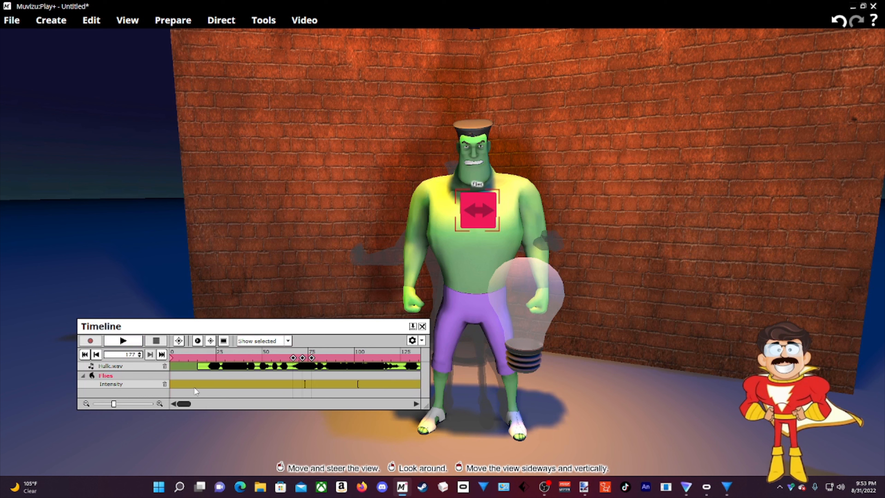
click(179, 358)
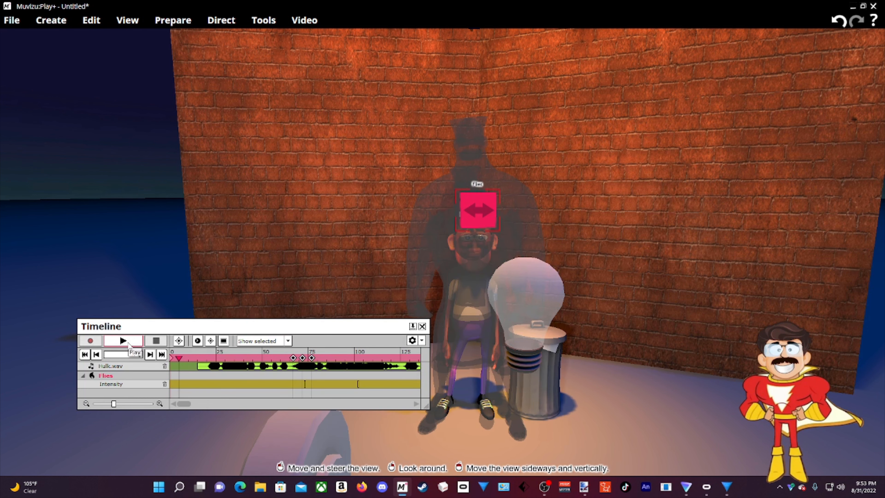
click(128, 342)
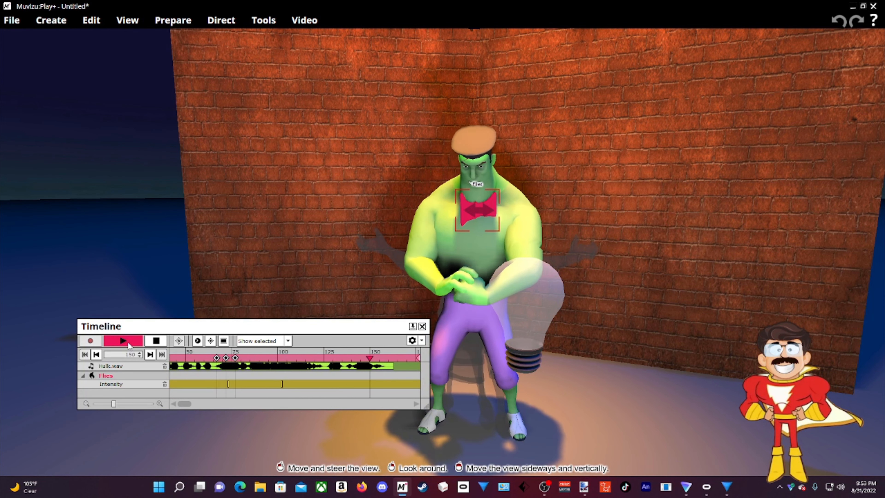
click(162, 342)
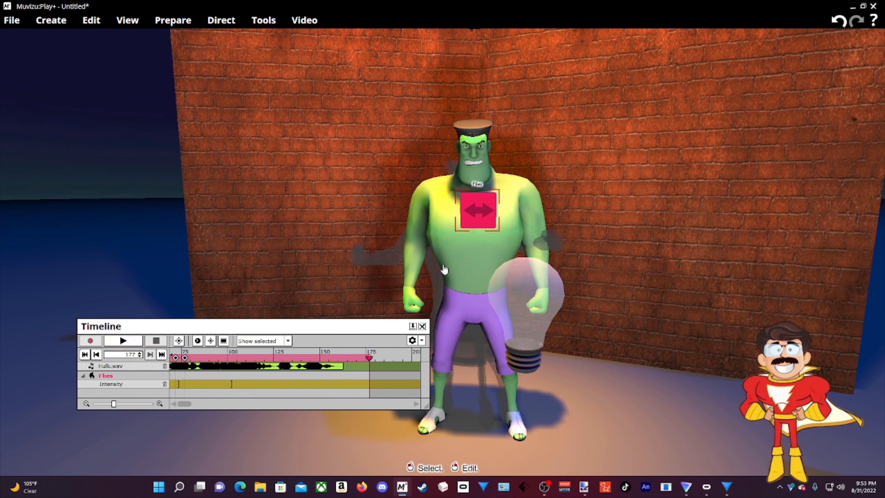
- Close the timeline, keep Muvizu:Play+ running but minimized, and switch to HitFilm Pro
click(422, 326)
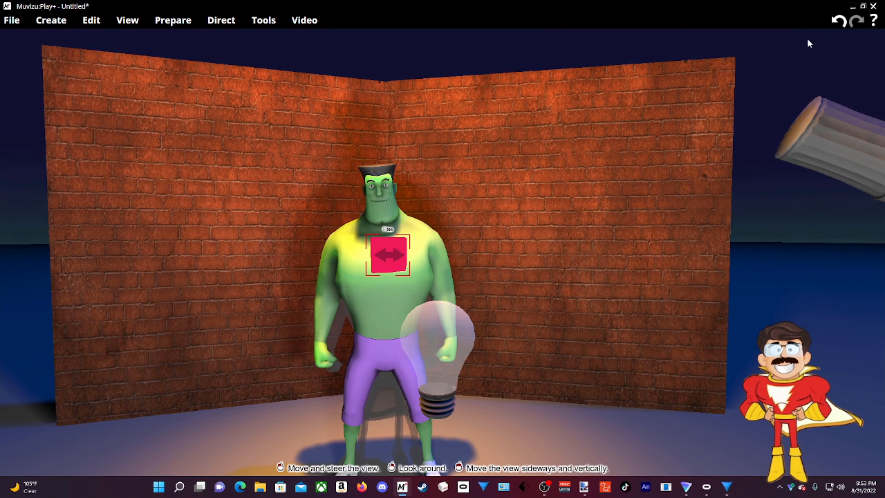
click(874, 6)
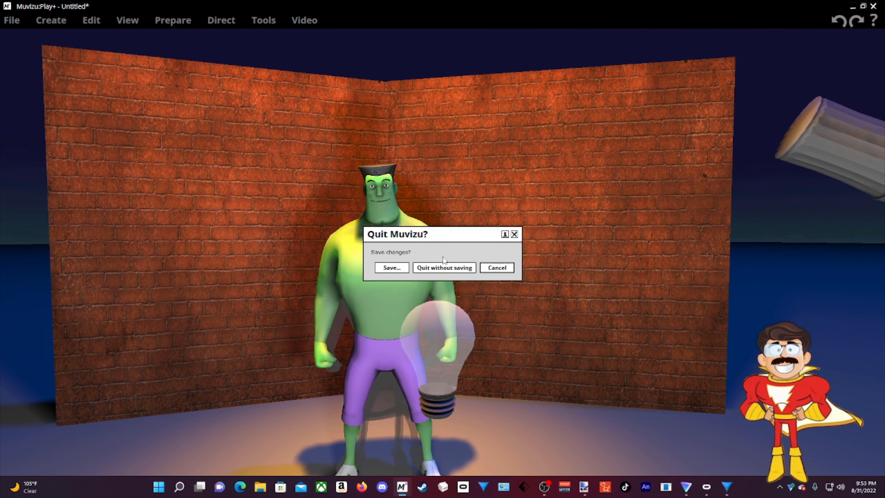
click(496, 268)
click(852, 7)
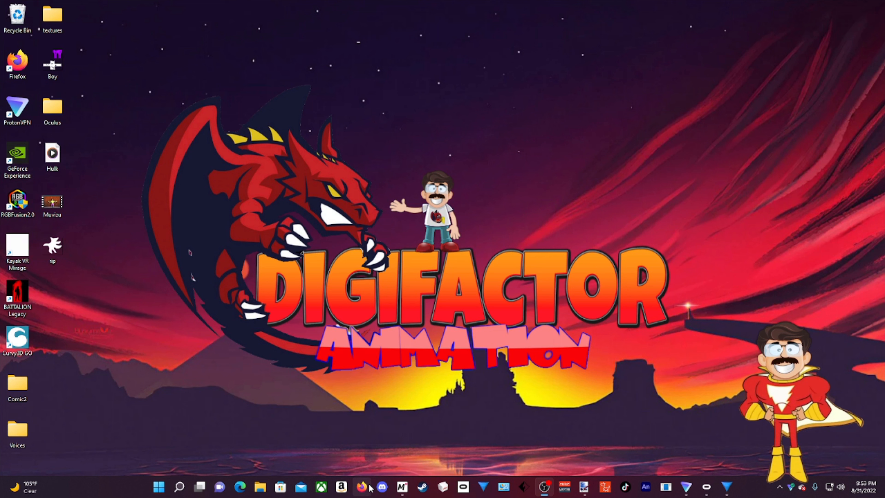
click(727, 489)
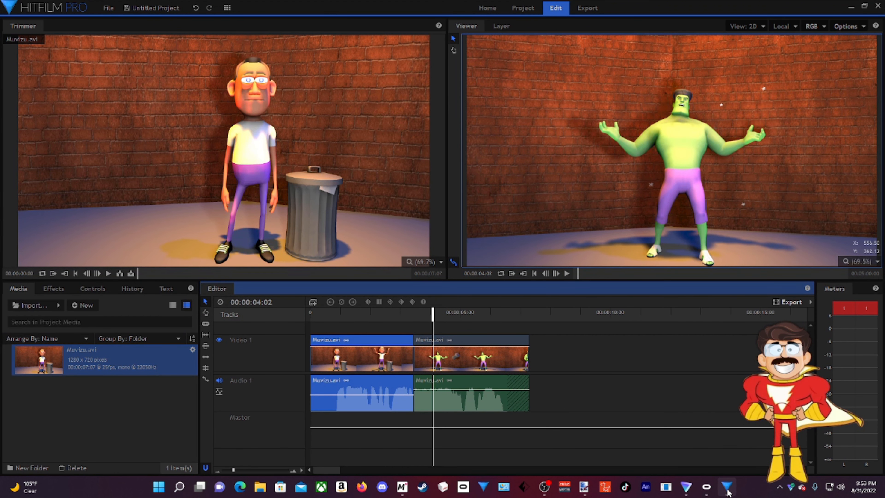